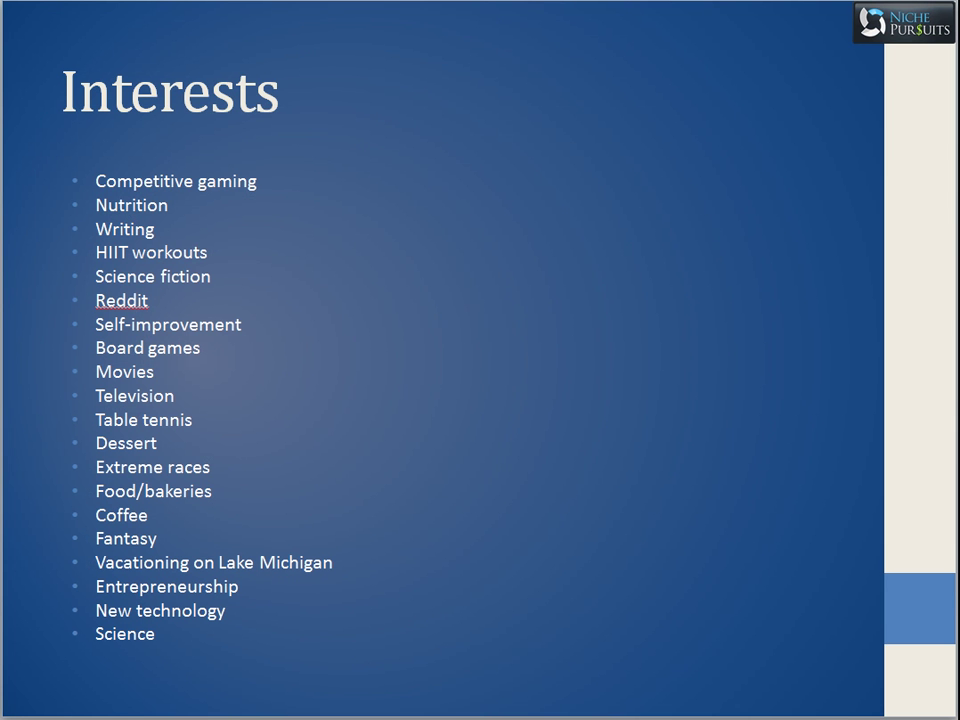
- Advance to the slide of cool things not known about and copy the bullet "Helicopter lessons"
{"action": "key", "text": "Right"}
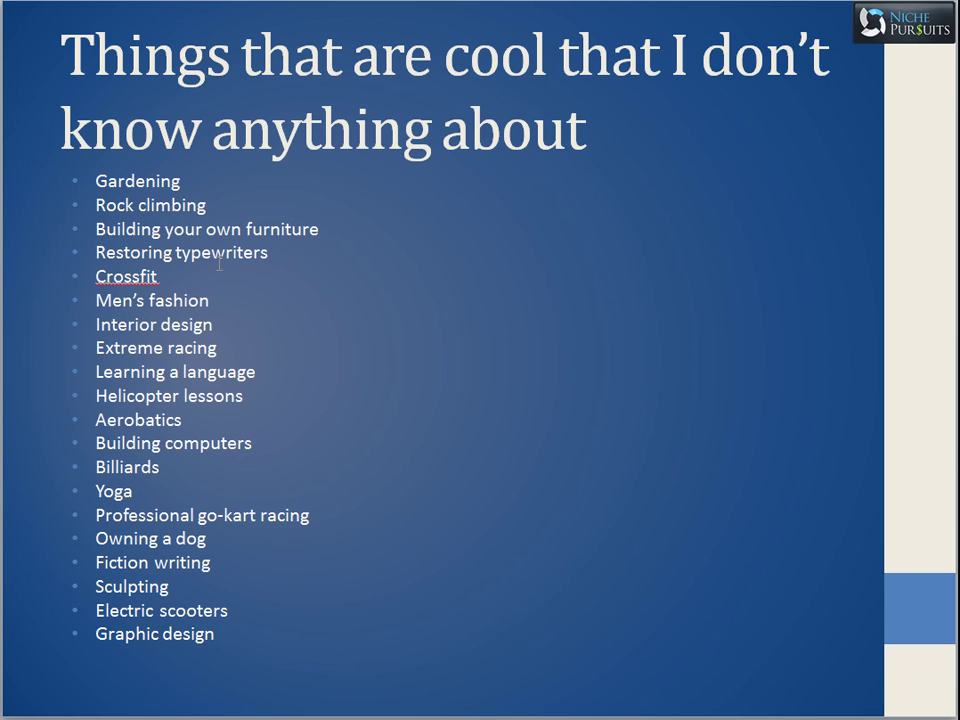
{"action": "double_click", "coordinate": [213, 397]}
{"action": "left_click_drag", "start_coordinate": [213, 397], "coordinate": [148, 397]}
{"action": "key", "text": "ctrl+c"}
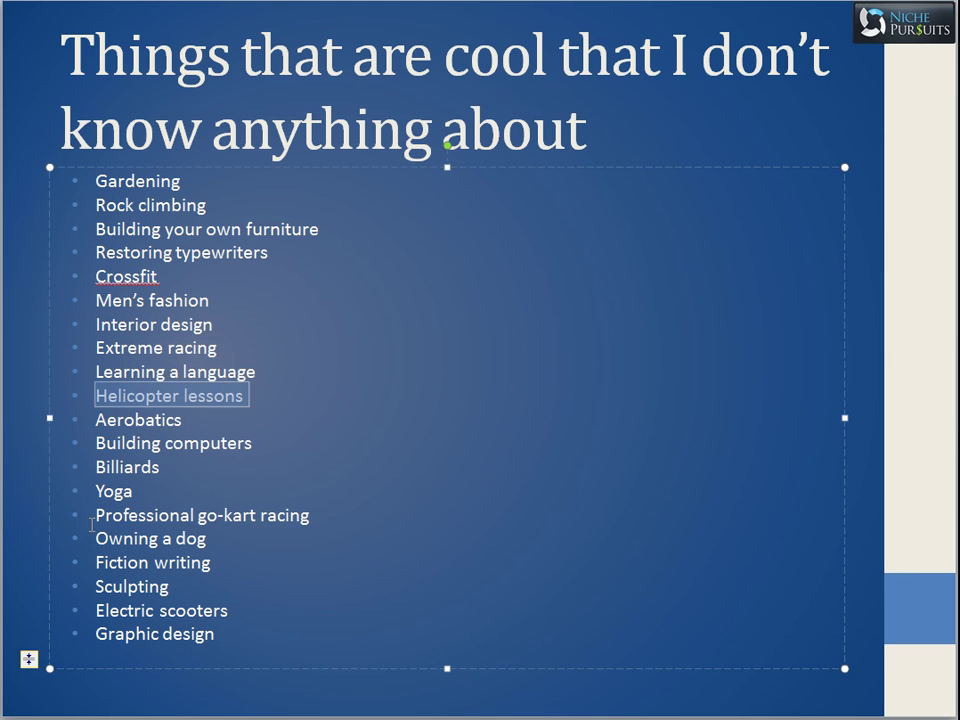
- Switch to Google Keyword Planner, get ideas for "Helicopter lessons" as the product or service, and show the keyword ideas
{"action": "key", "text": "alt+Tab"}
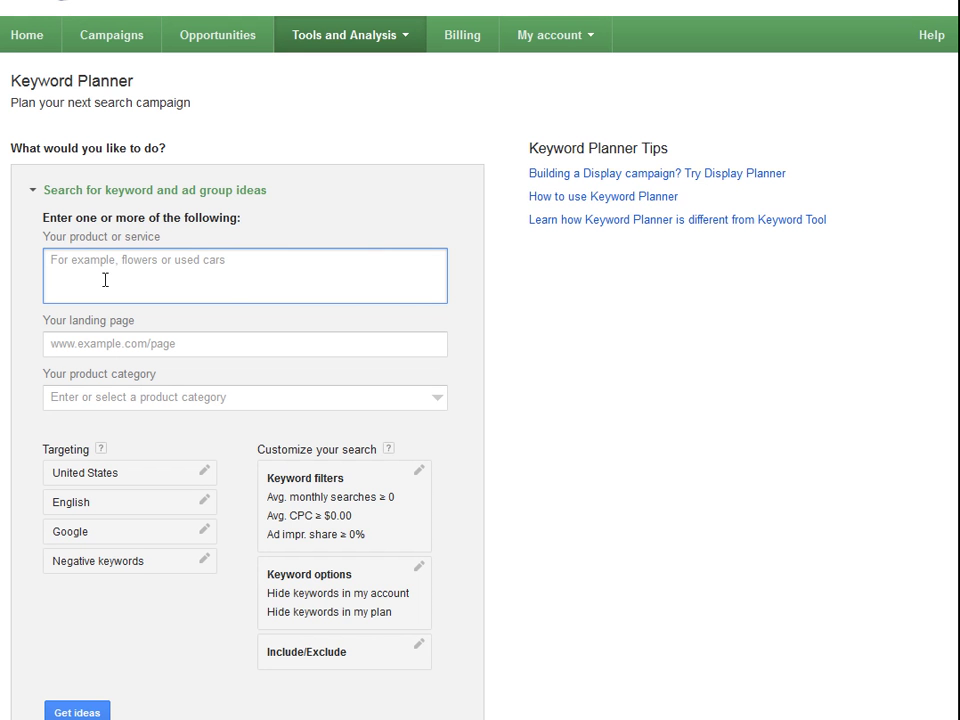
{"action": "key", "text": "ctrl+v"}
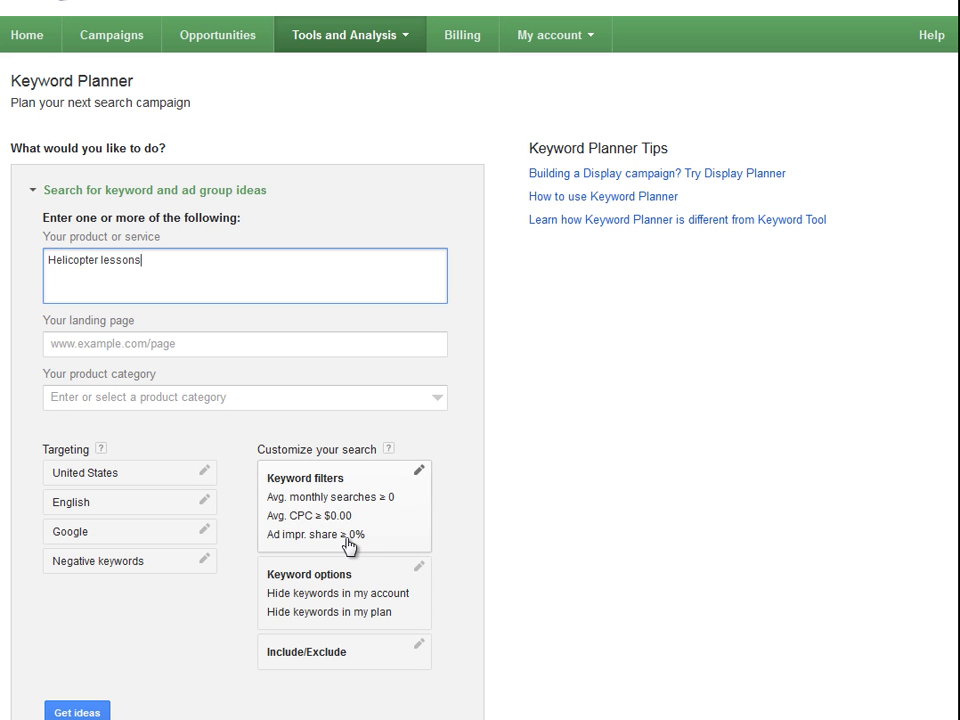
{"action": "left_click", "coordinate": [80, 713]}
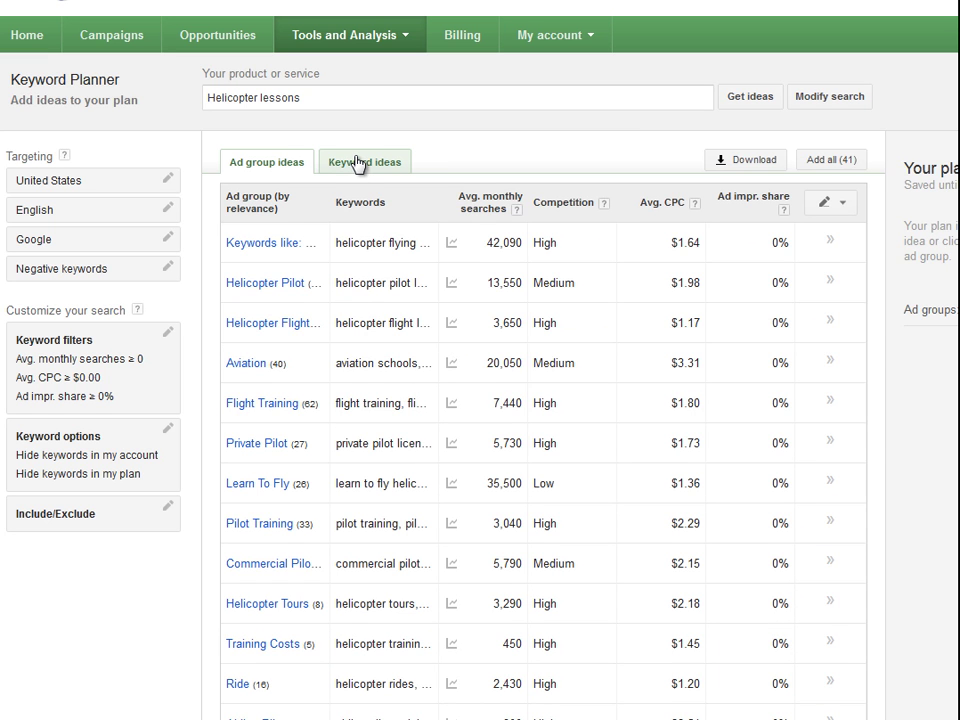
{"action": "left_click", "coordinate": [358, 165]}
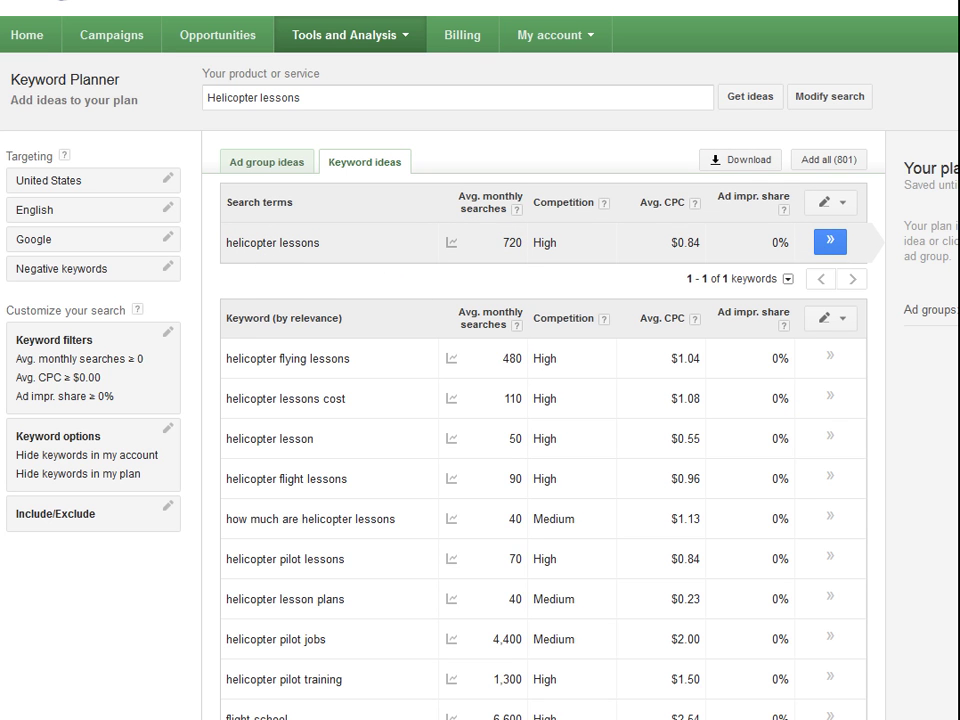
- Review the keyword ideas and examine the average monthly searches and average CPC for "helicopter lessons"
{"action": "scroll", "coordinate": [850, 678], "scroll_direction": "down", "scroll_amount": 2}
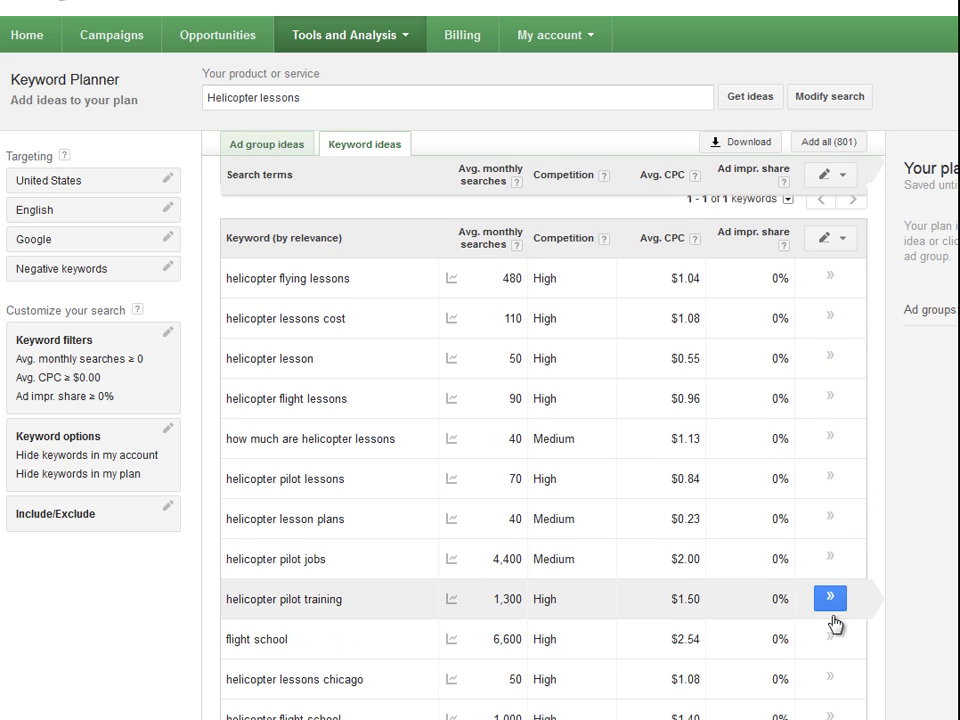
{"action": "scroll", "coordinate": [680, 547], "scroll_direction": "down", "scroll_amount": 1}
{"action": "scroll", "coordinate": [671, 546], "scroll_direction": "up", "scroll_amount": 3}
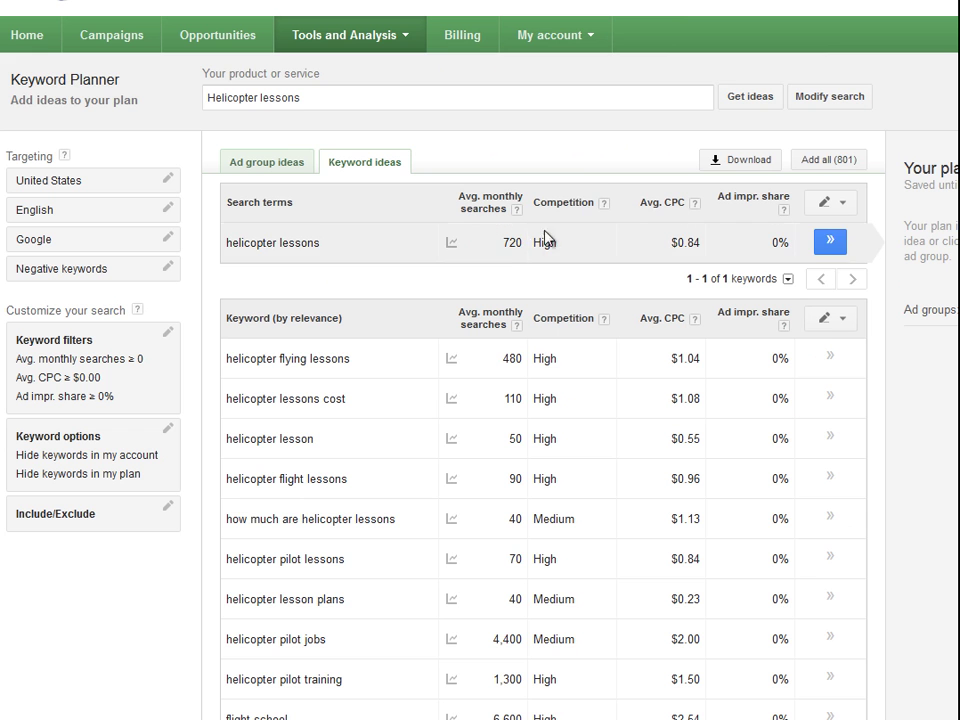
{"action": "left_click_drag", "start_coordinate": [506, 244], "coordinate": [526, 247]}
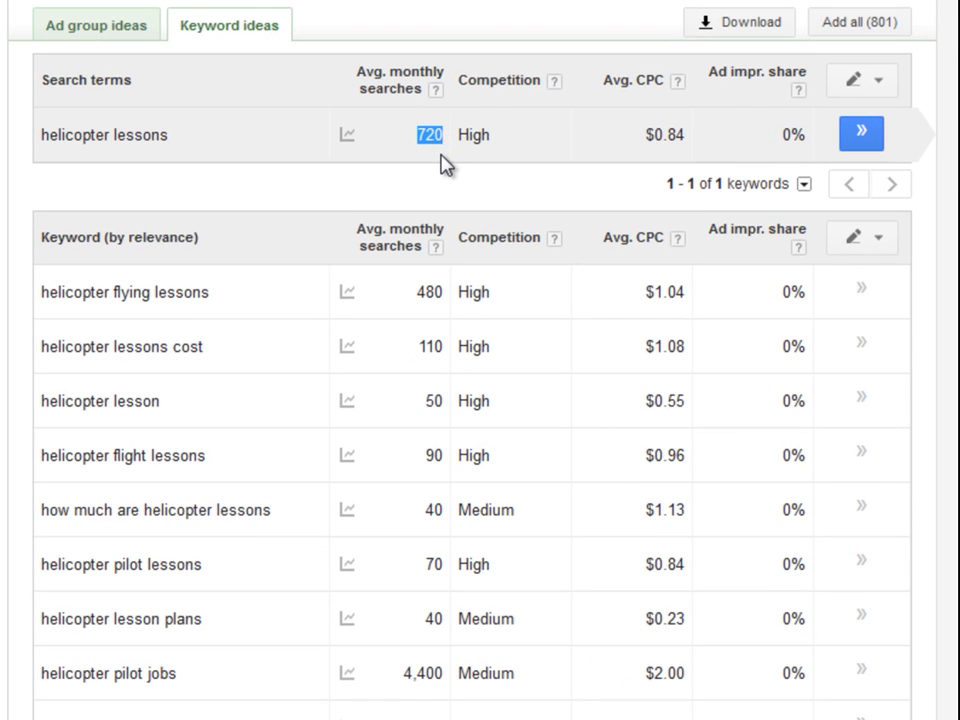
{"action": "left_click", "coordinate": [499, 142]}
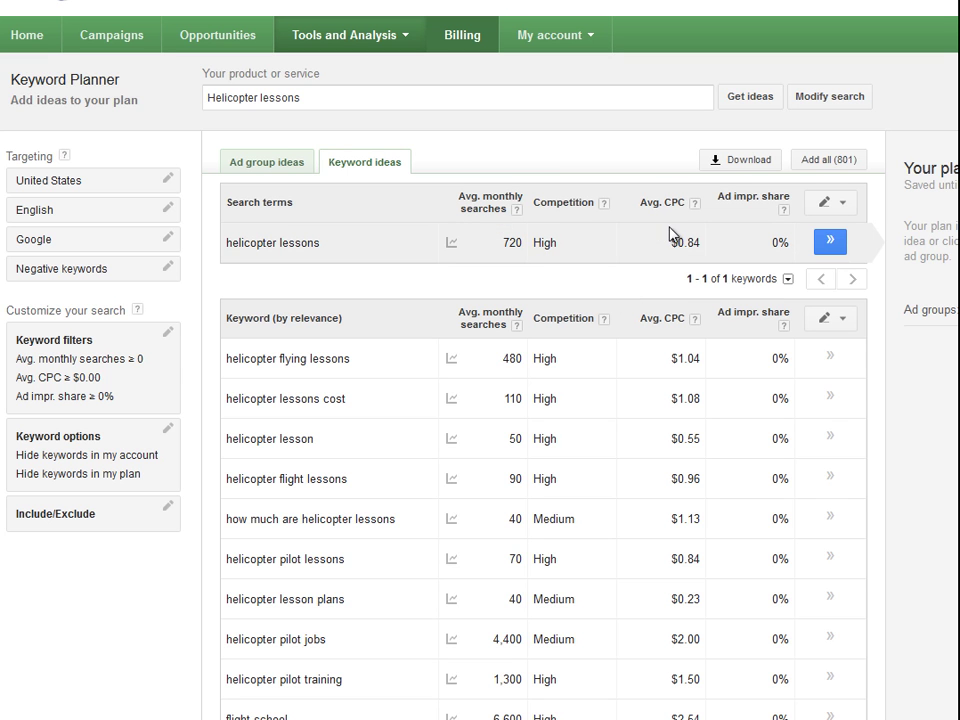
{"action": "left_click_drag", "start_coordinate": [671, 246], "coordinate": [700, 248]}
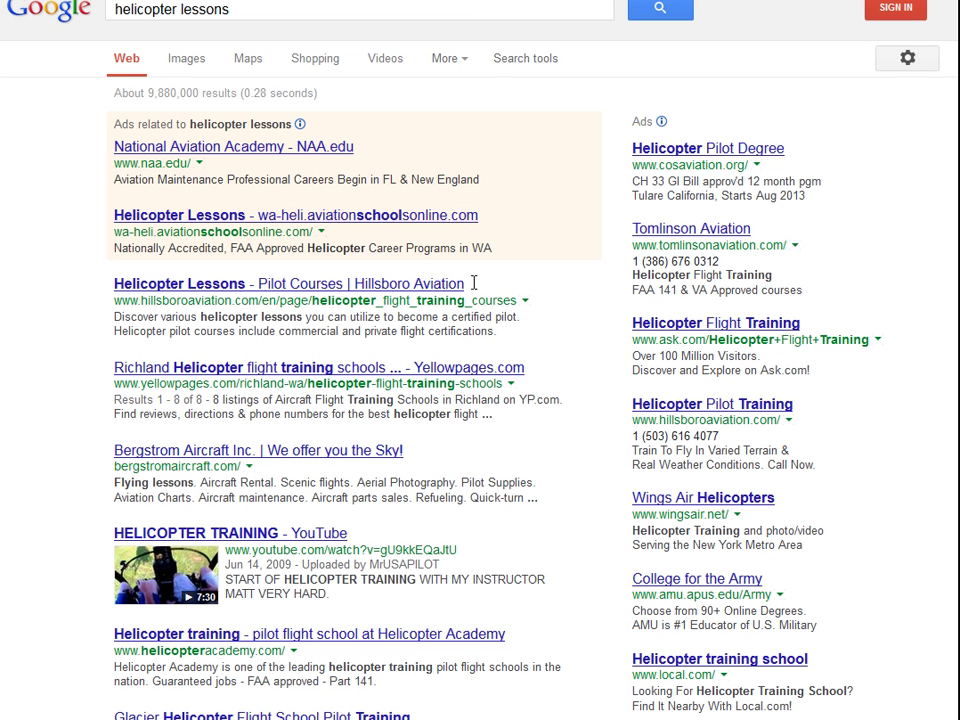
- Look through the first page of Google search results for "helicopter lessons" to see which sites and ads appear
{"action": "scroll", "coordinate": [498, 392], "scroll_direction": "down", "scroll_amount": 2}
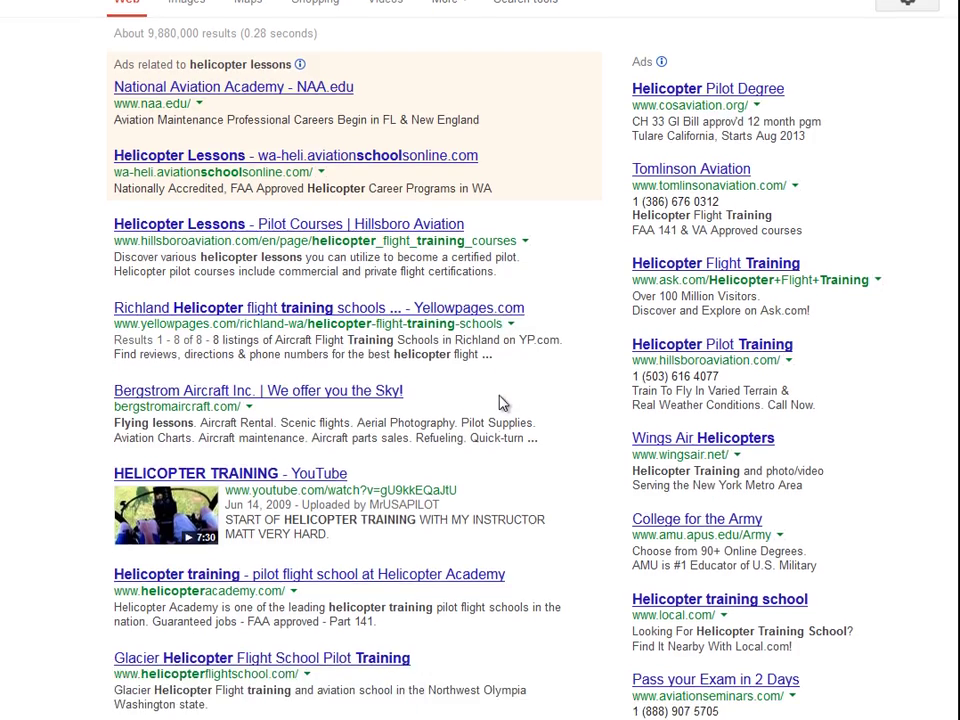
{"action": "scroll", "coordinate": [500, 396], "scroll_direction": "down", "scroll_amount": 4}
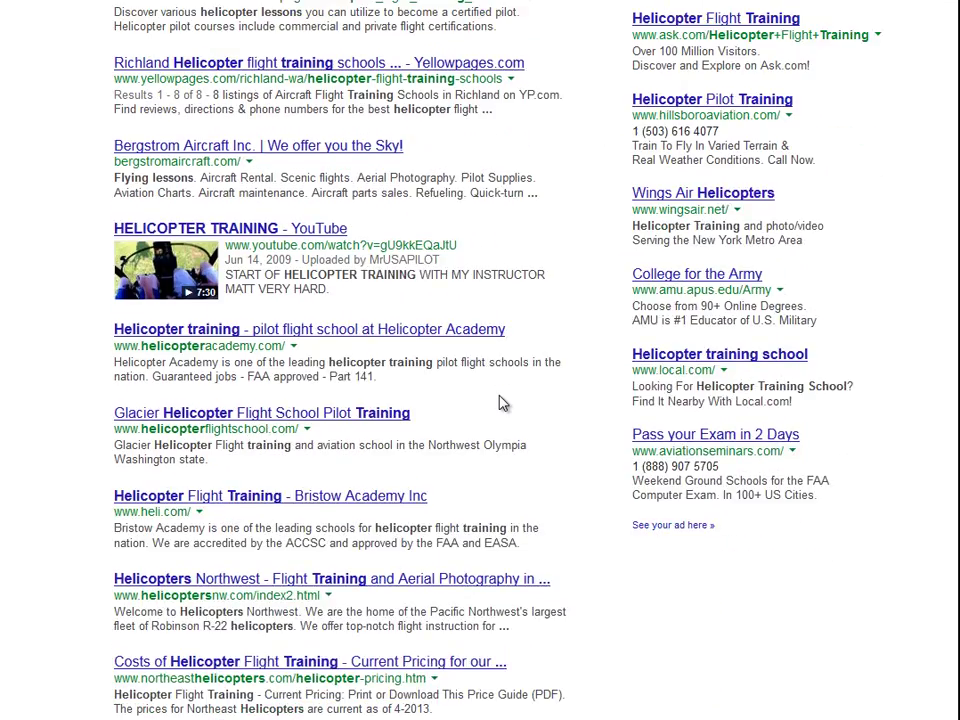
{"action": "scroll", "coordinate": [502, 403], "scroll_direction": "down", "scroll_amount": 2}
{"action": "scroll", "coordinate": [502, 403], "scroll_direction": "down", "scroll_amount": 2}
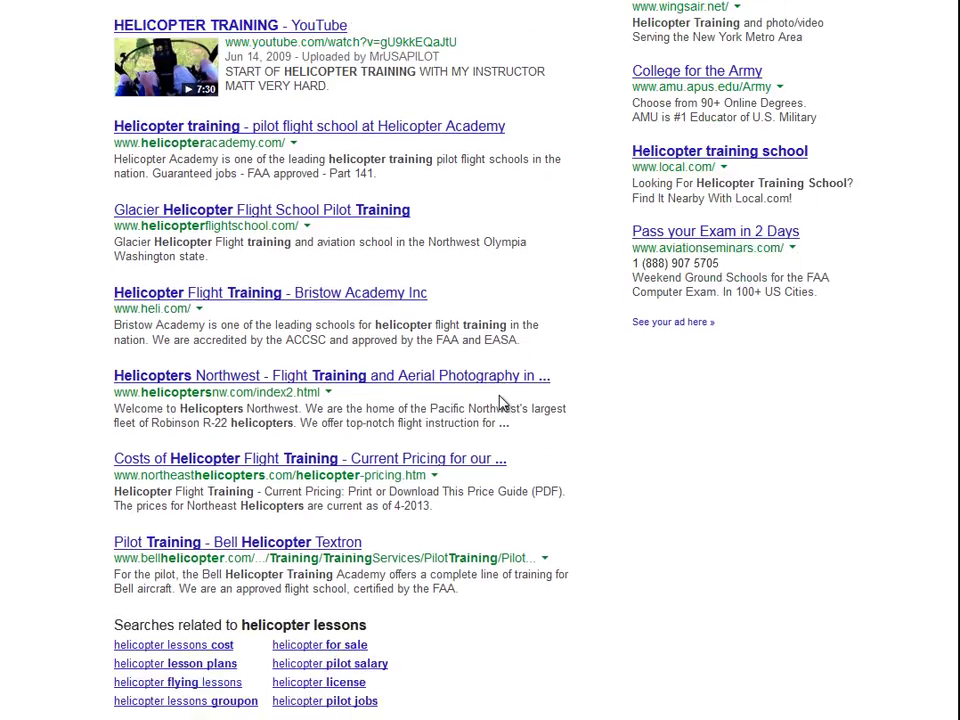
{"action": "scroll", "coordinate": [502, 403], "scroll_direction": "down", "scroll_amount": 2}
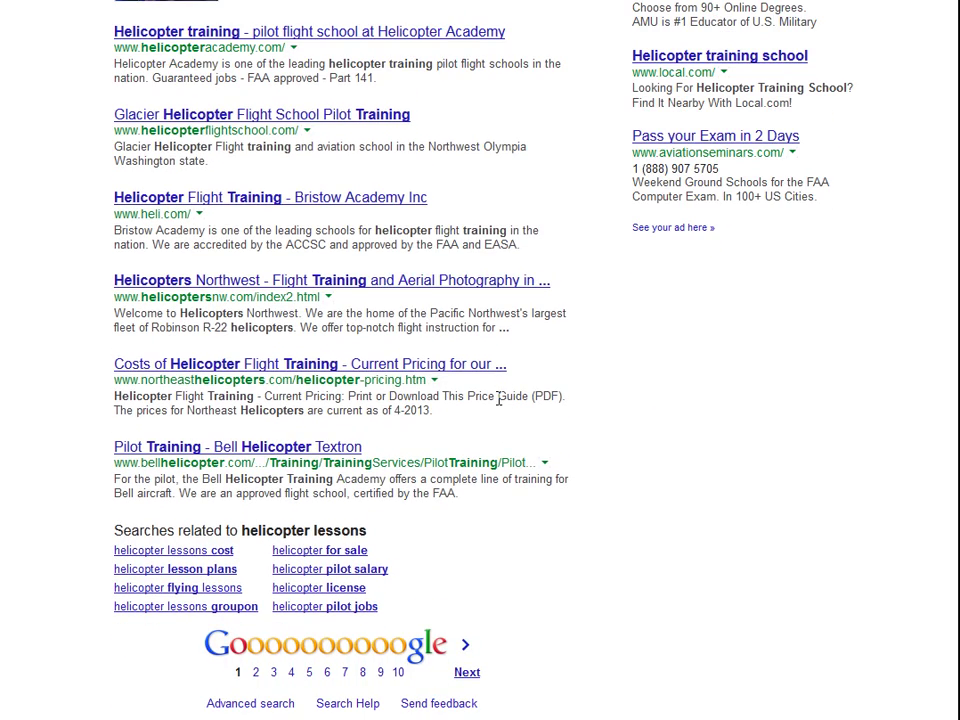
{"action": "scroll", "coordinate": [448, 422], "scroll_direction": "up", "scroll_amount": 2}
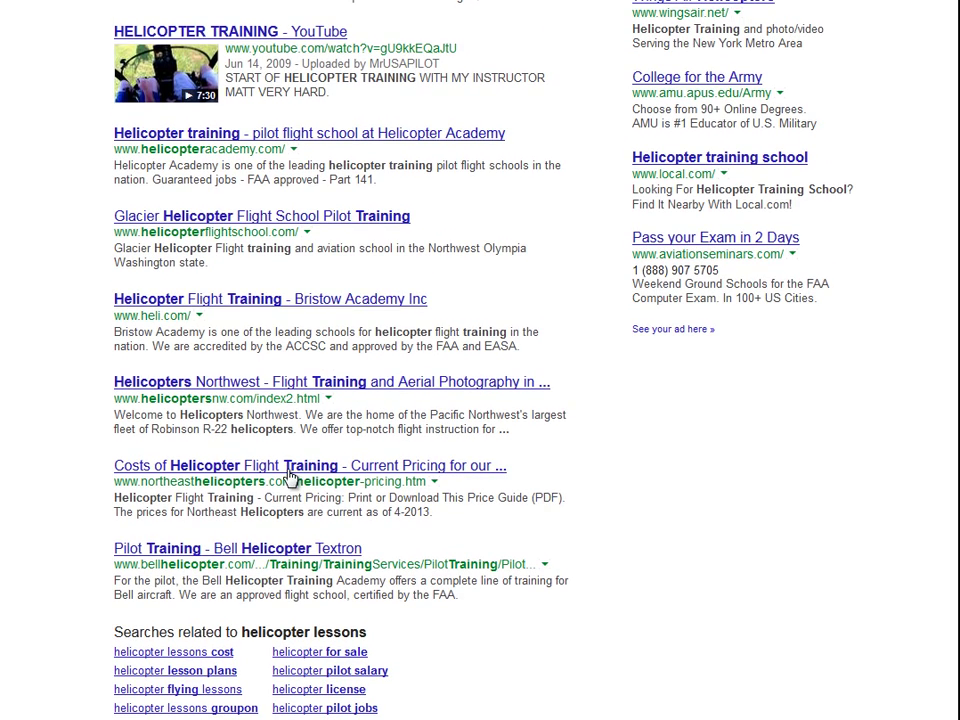
- Open the Helicopters Northwest result and look over its home page for the lessons and services it offers
{"action": "left_click", "coordinate": [263, 392]}
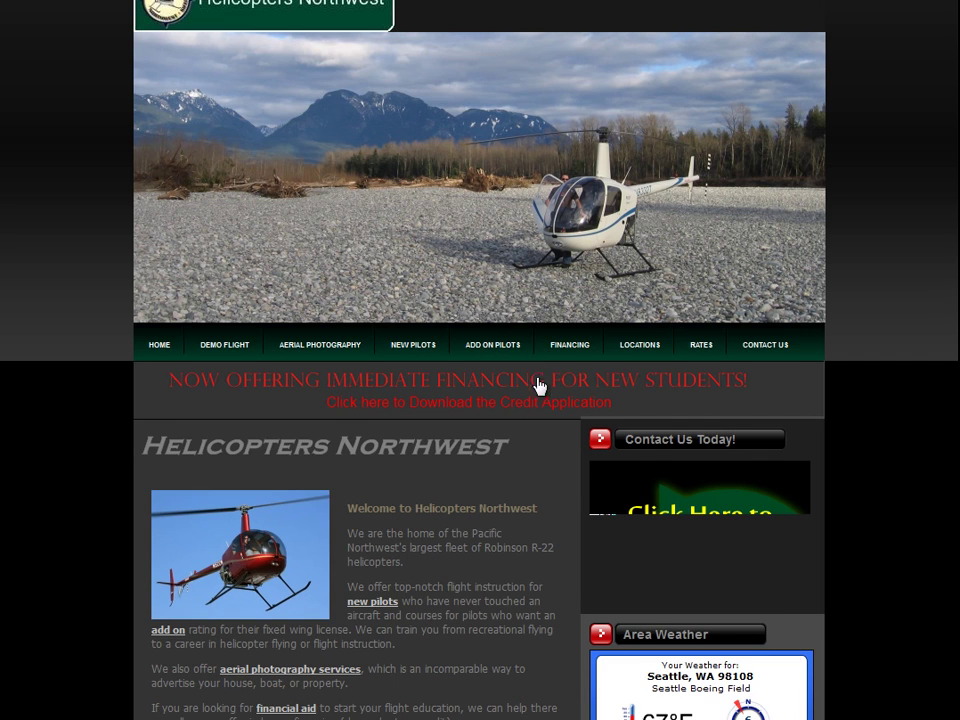
{"action": "scroll", "coordinate": [540, 390], "scroll_direction": "down", "scroll_amount": 3}
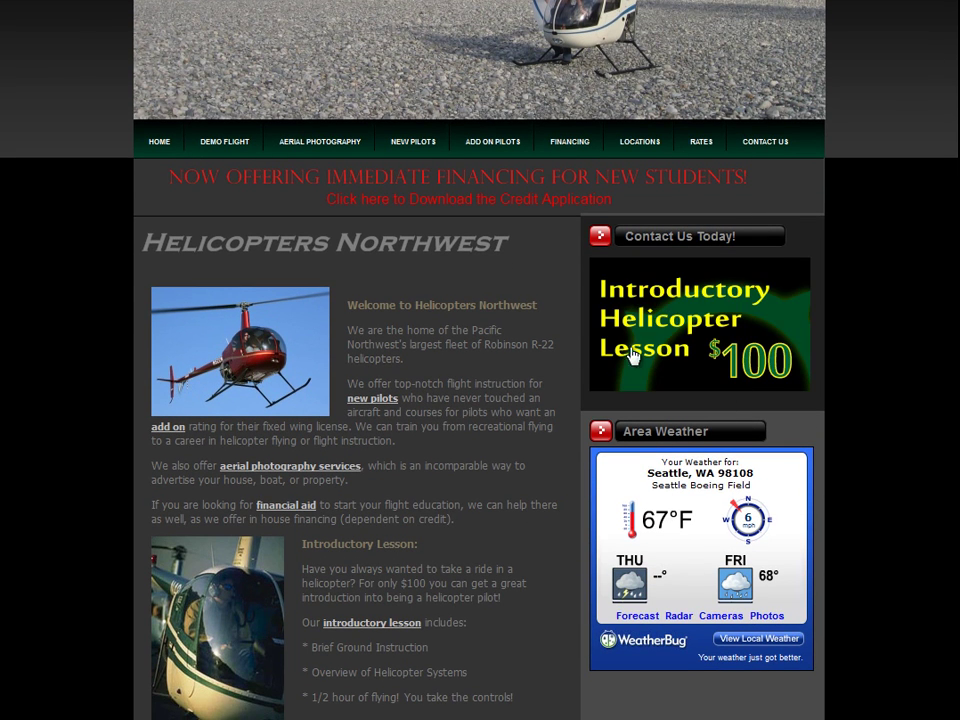
{"action": "scroll", "coordinate": [557, 480], "scroll_direction": "down", "scroll_amount": 1}
{"action": "scroll", "coordinate": [557, 480], "scroll_direction": "up", "scroll_amount": 3}
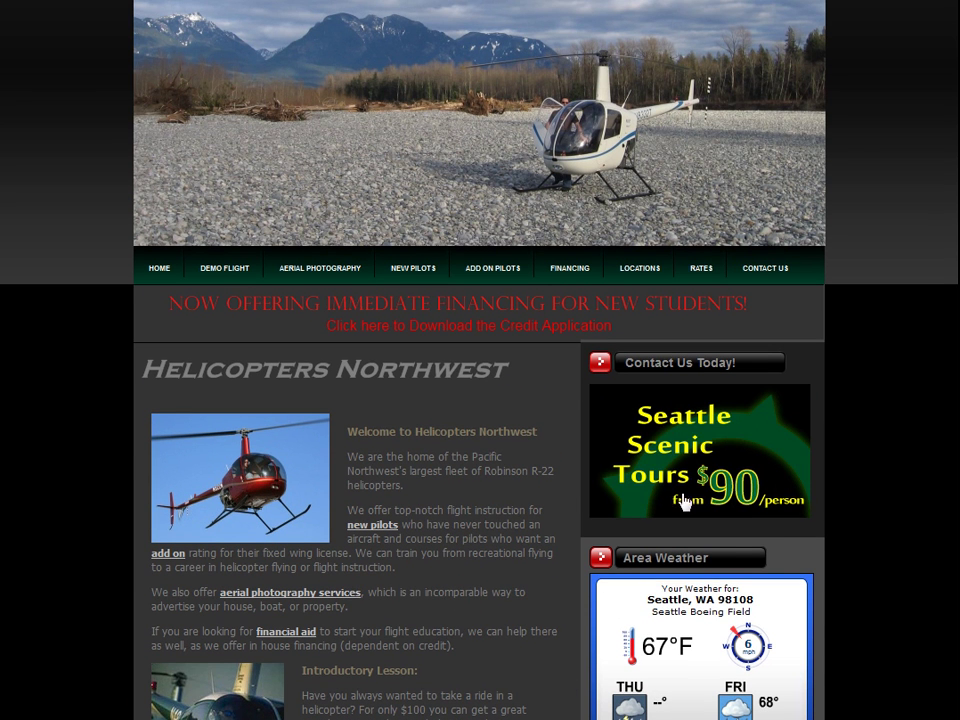
{"action": "scroll", "coordinate": [488, 539], "scroll_direction": "up", "scroll_amount": 1}
{"action": "scroll", "coordinate": [488, 539], "scroll_direction": "up", "scroll_amount": 1}
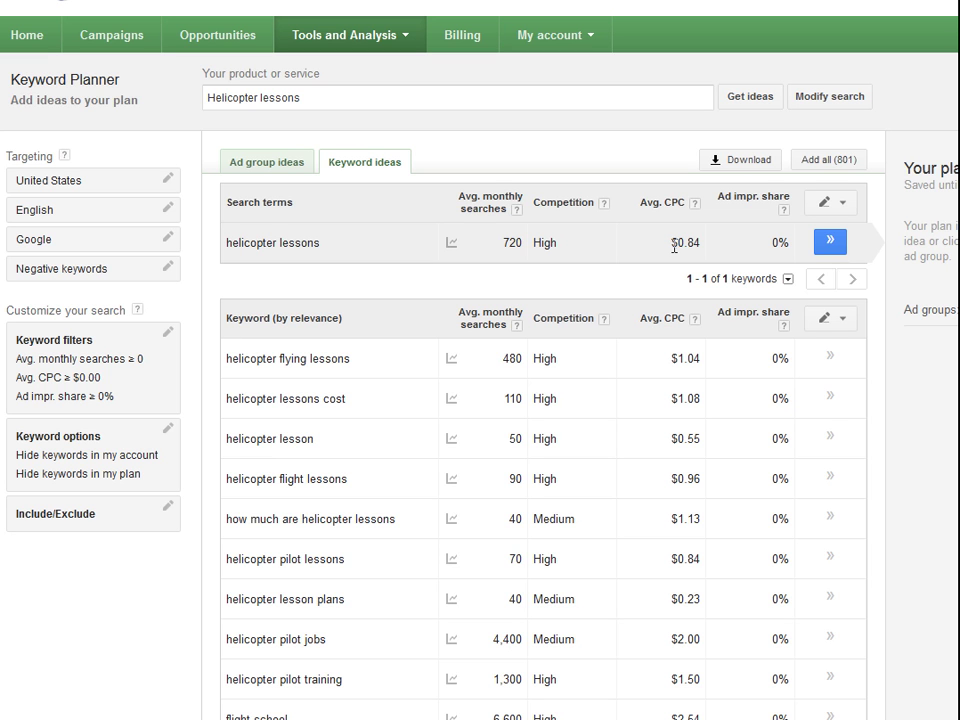
- Examine the average CPC for the search term "helicopter lessons" in Keyword Planner
{"action": "left_click_drag", "start_coordinate": [675, 245], "coordinate": [697, 236]}
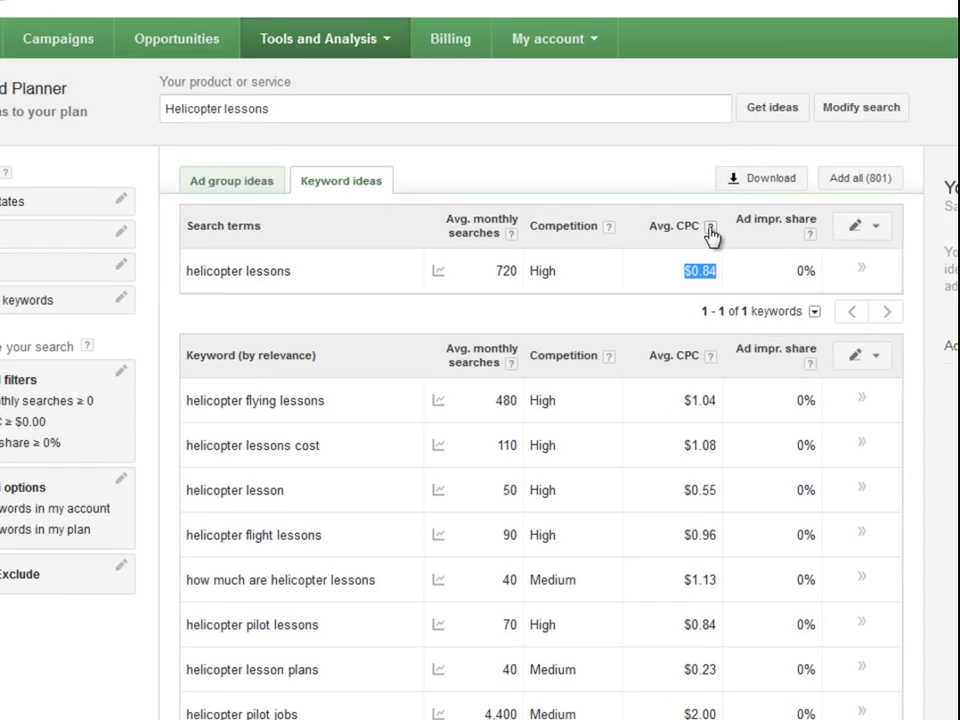
{"action": "left_click", "coordinate": [694, 203]}
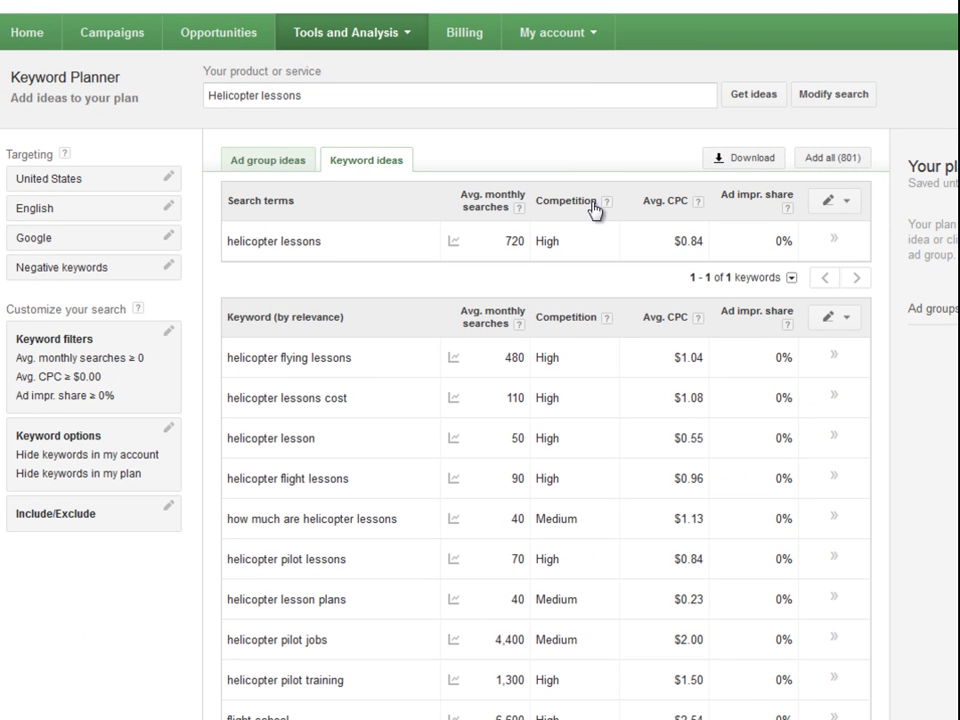
{"action": "left_click", "coordinate": [697, 203]}
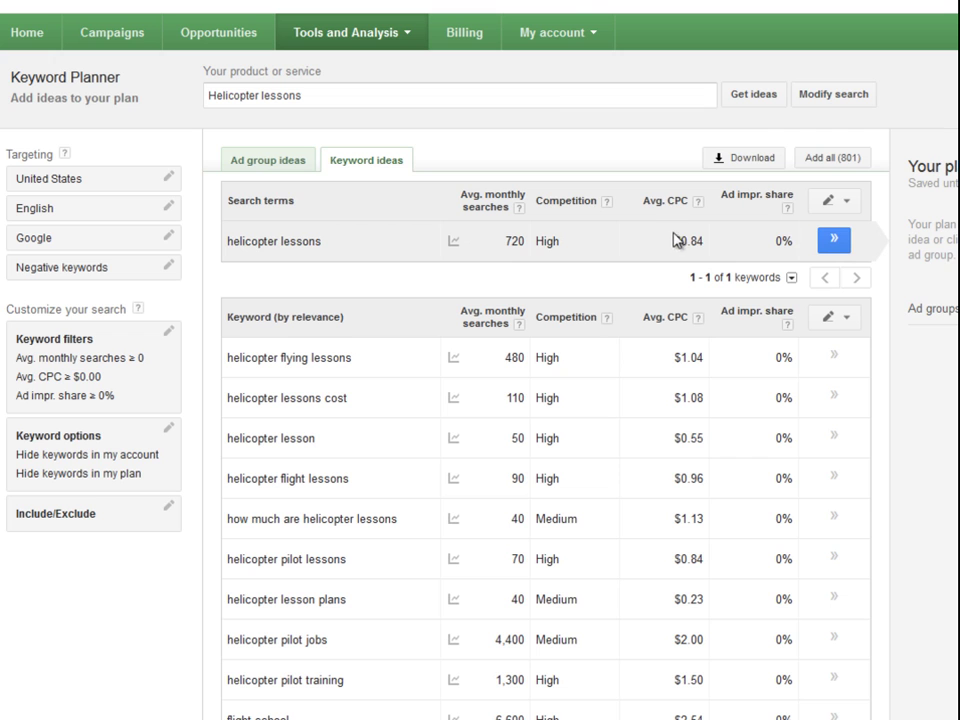
{"action": "left_click_drag", "start_coordinate": [675, 239], "coordinate": [703, 240]}
{"action": "left_click", "coordinate": [704, 240]}
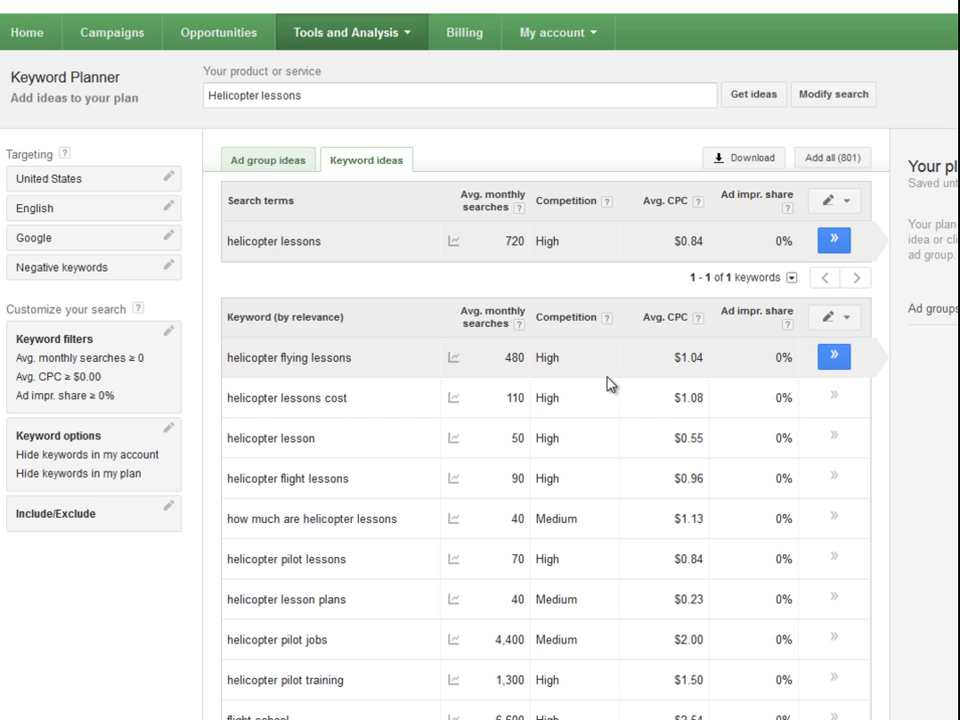
- Sort the keyword ideas by average monthly searches, highest first
{"action": "scroll", "coordinate": [592, 410], "scroll_direction": "down", "scroll_amount": 2}
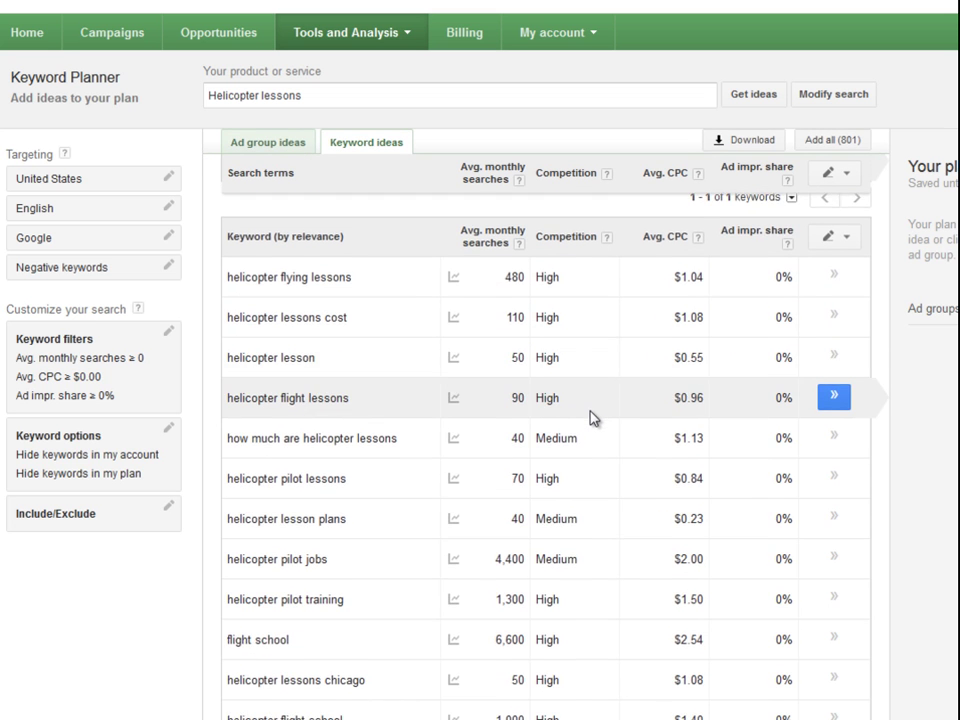
{"action": "left_click", "coordinate": [489, 290]}
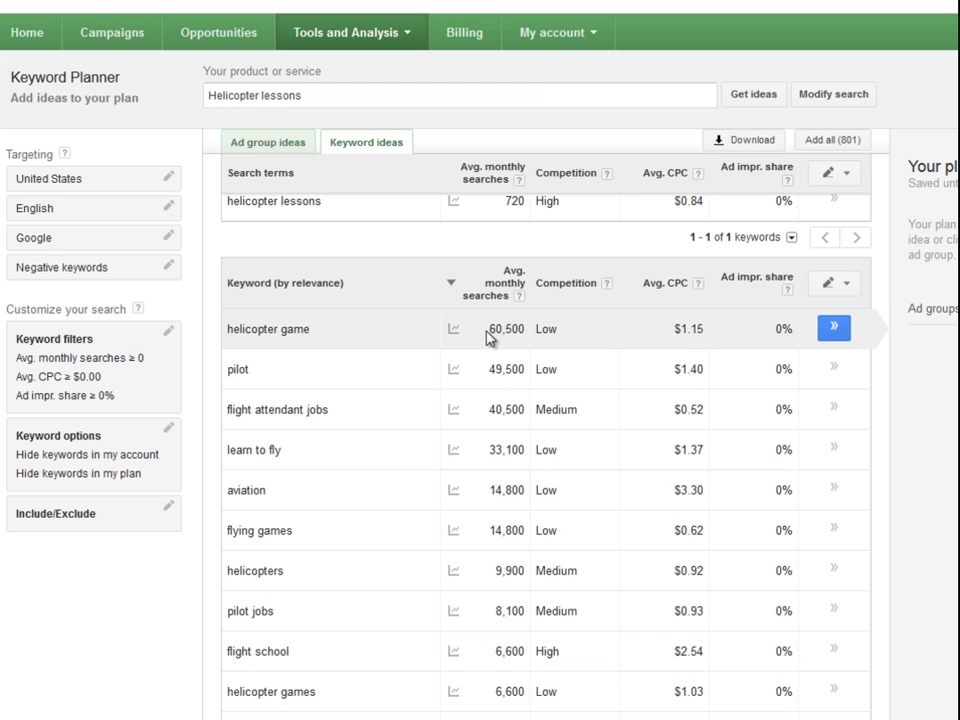
{"action": "left_click", "coordinate": [846, 289]}
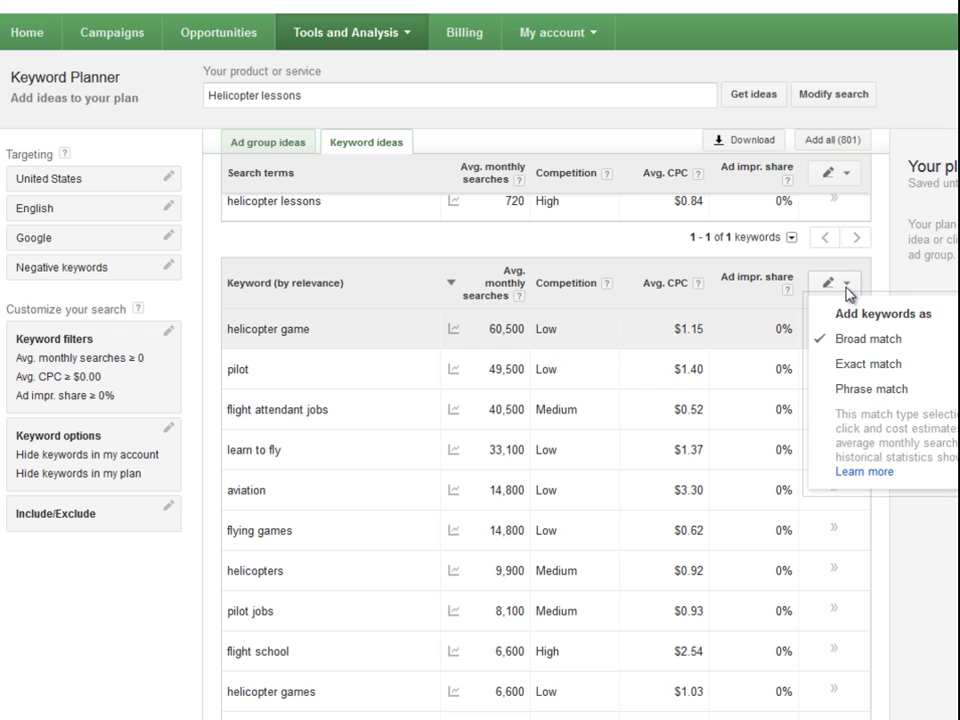
{"action": "left_click", "coordinate": [630, 268]}
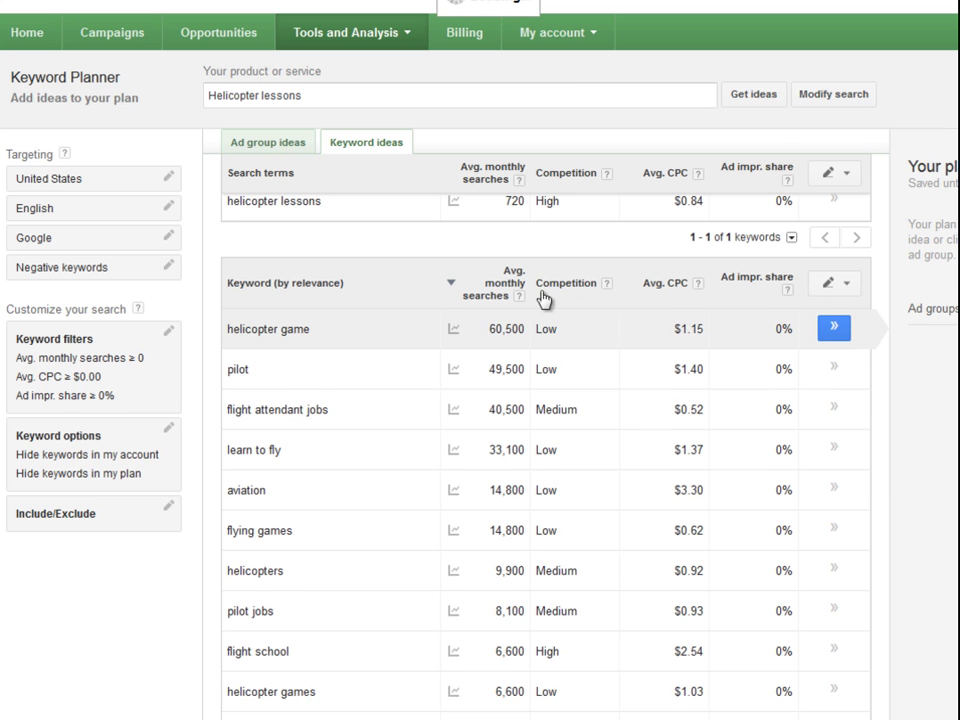
{"action": "left_click", "coordinate": [489, 286]}
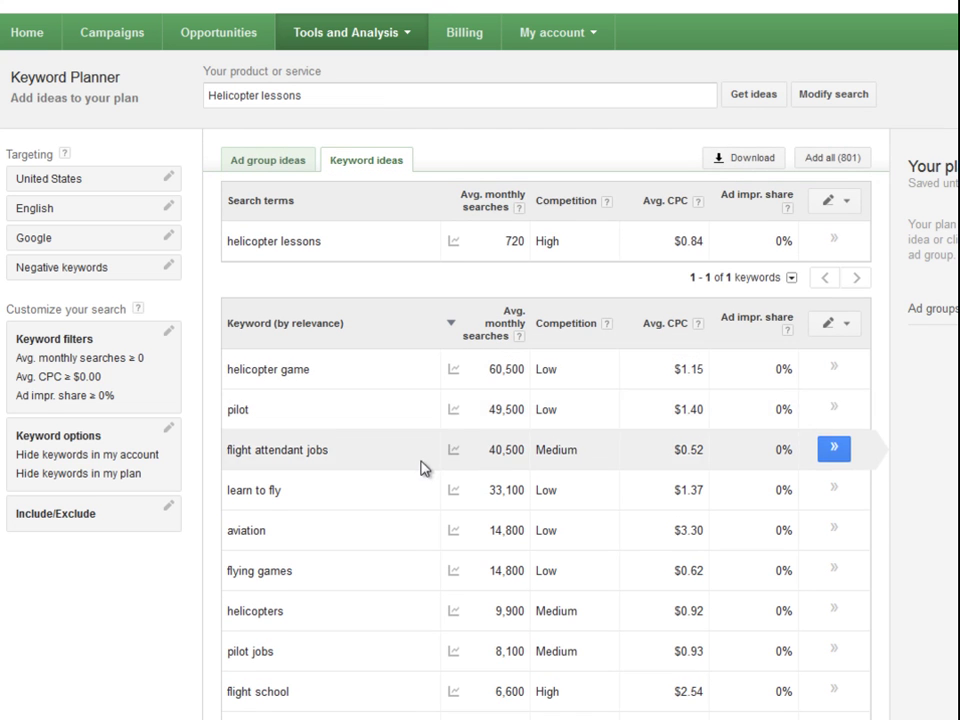
{"action": "mouse_move", "coordinate": [453, 570]}
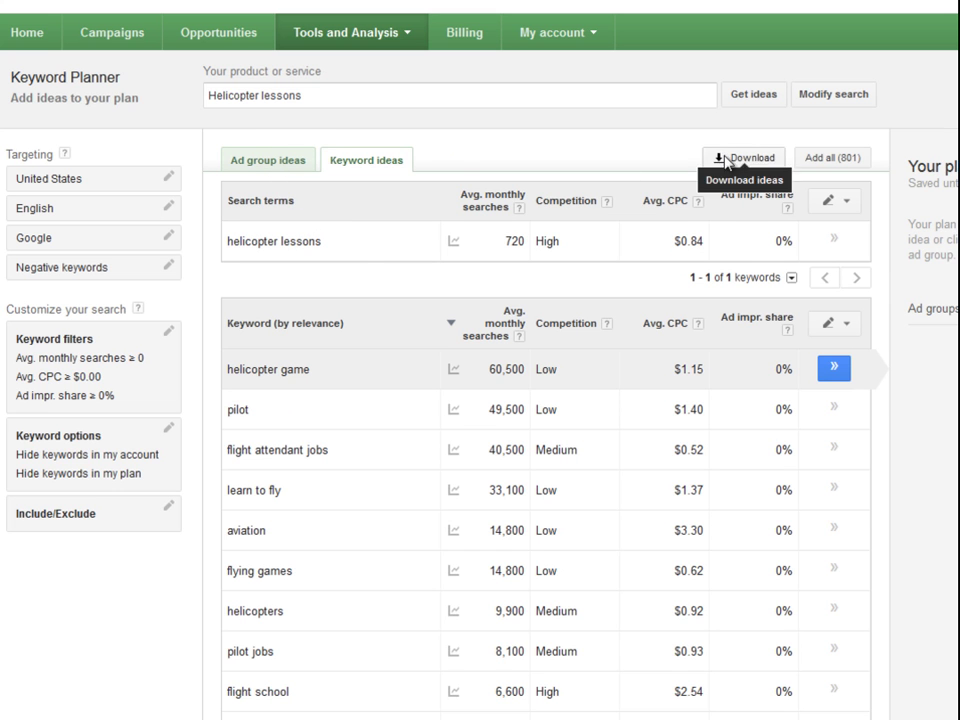
- Set keywords to be added as broad match and apply that match type to the rest of the plan
{"action": "left_click", "coordinate": [826, 97]}
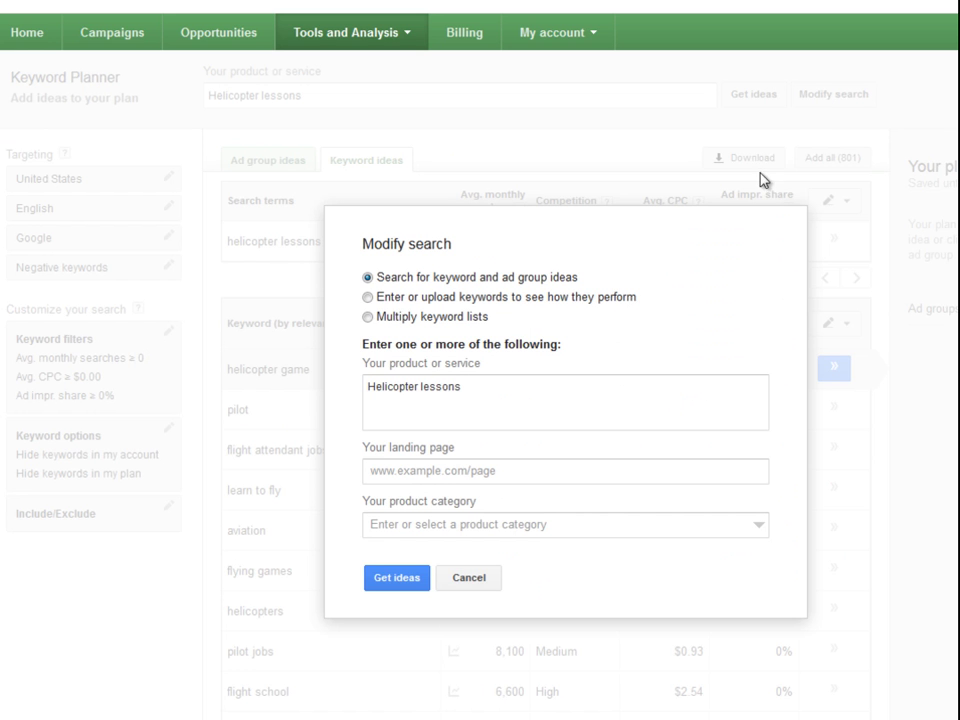
{"action": "left_click", "coordinate": [472, 580]}
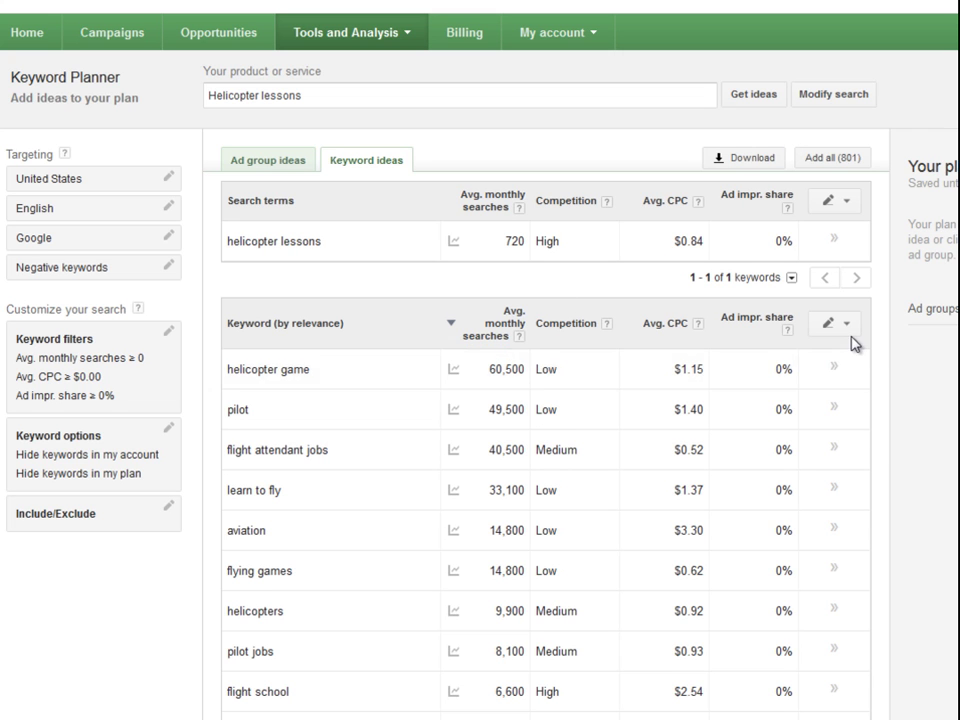
{"action": "left_click", "coordinate": [848, 325]}
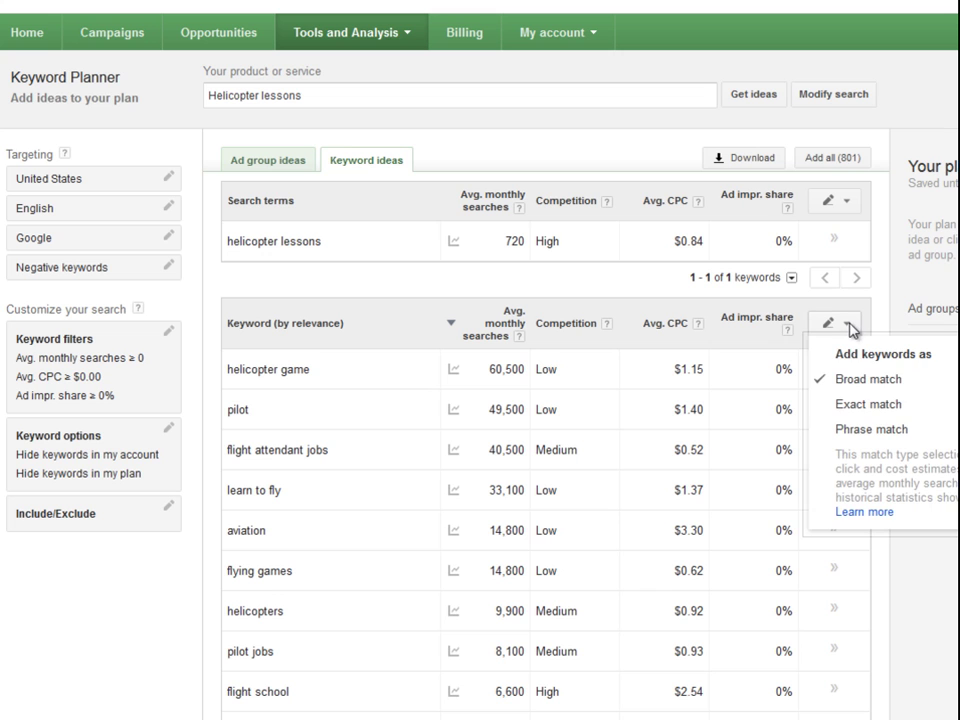
{"action": "left_click", "coordinate": [846, 386]}
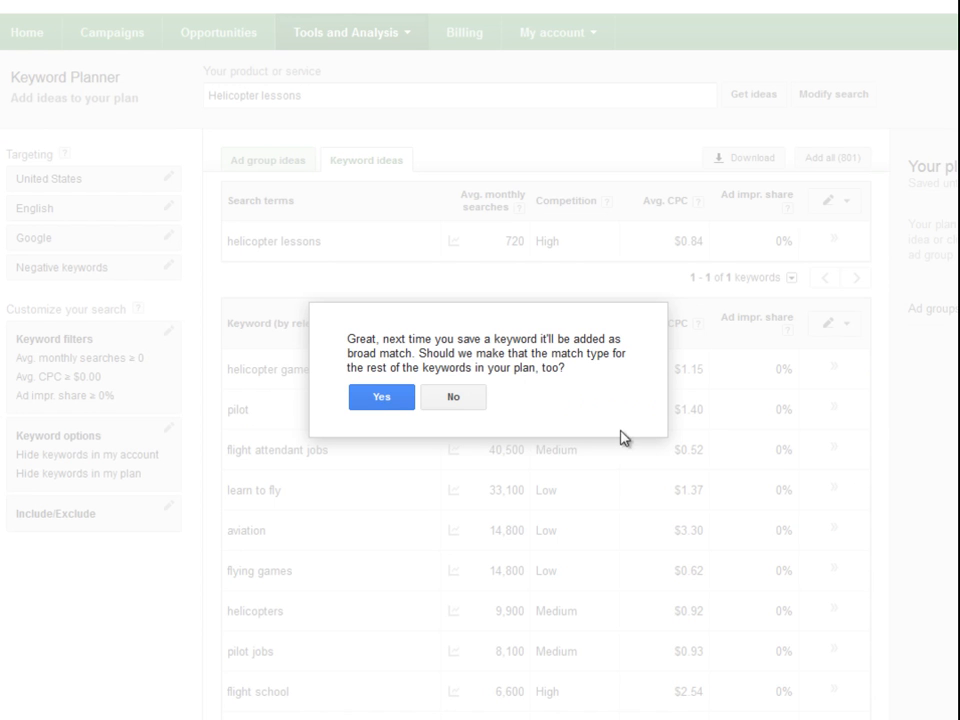
{"action": "left_click", "coordinate": [388, 398]}
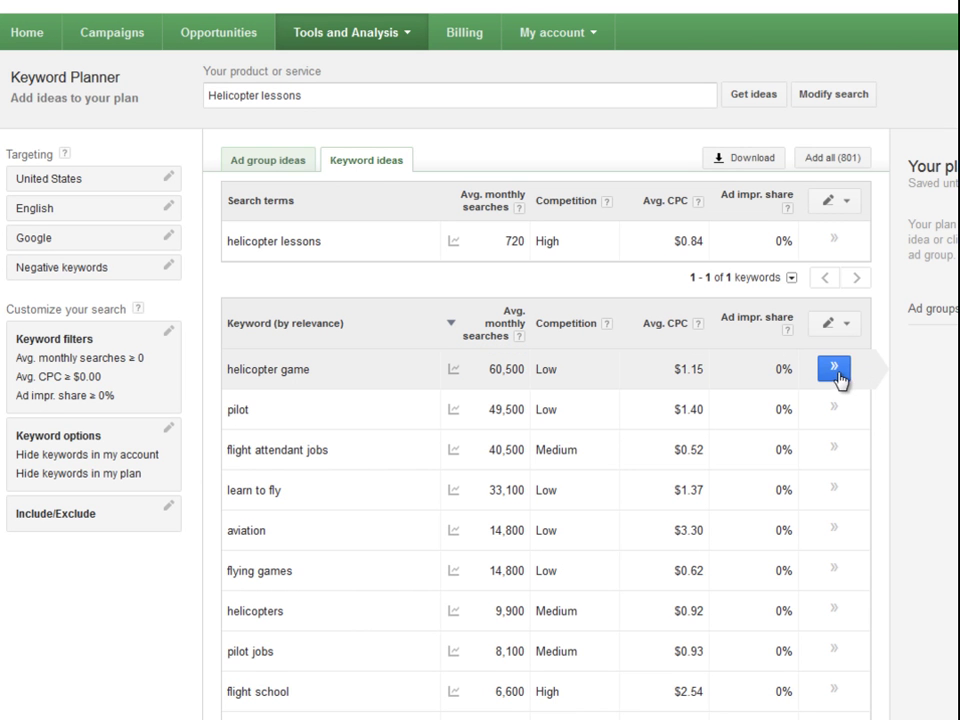
- Add "helicopter game" to the plan, and filter the keyword ideas to at least 1500 average monthly searches with high competition
{"action": "left_click", "coordinate": [836, 370]}
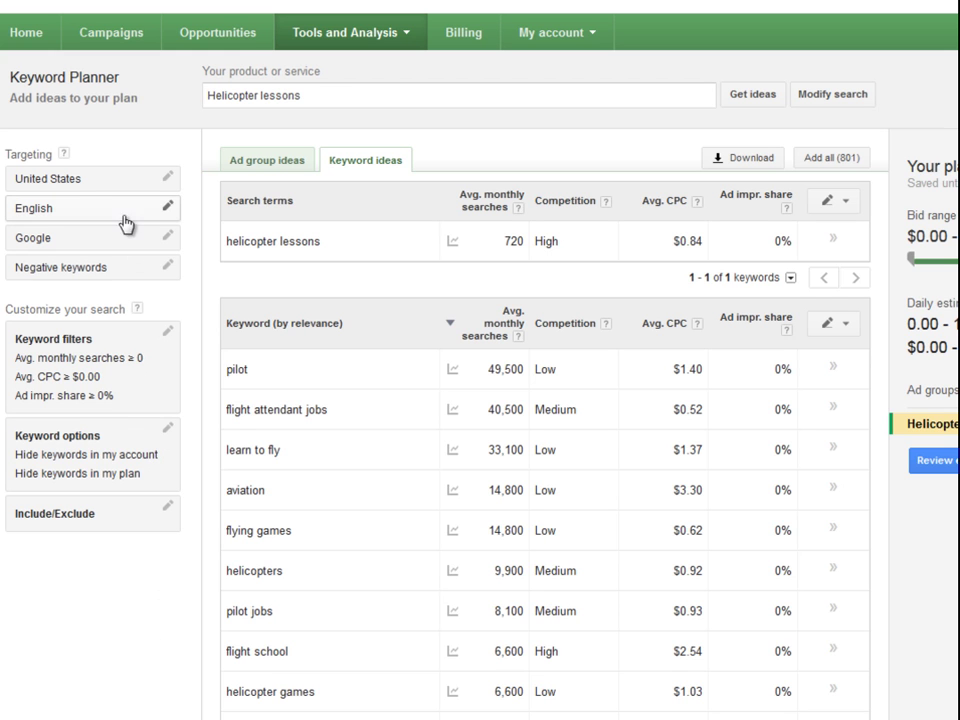
{"action": "left_click", "coordinate": [73, 347]}
{"action": "left_click", "coordinate": [78, 372]}
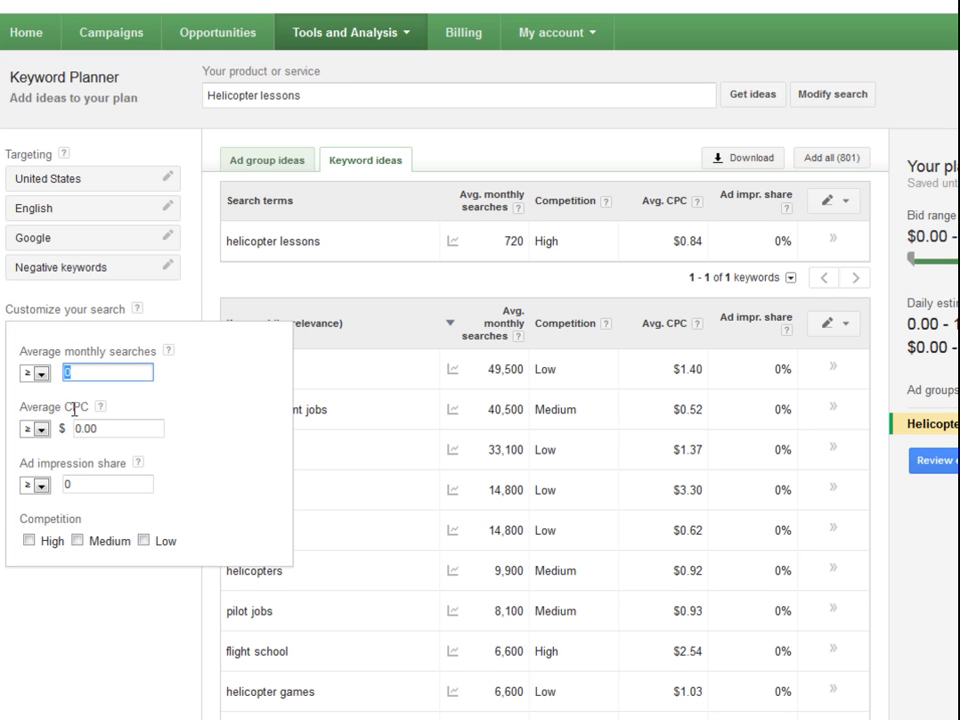
{"action": "type", "text": "1500"}
{"action": "left_click", "coordinate": [29, 540]}
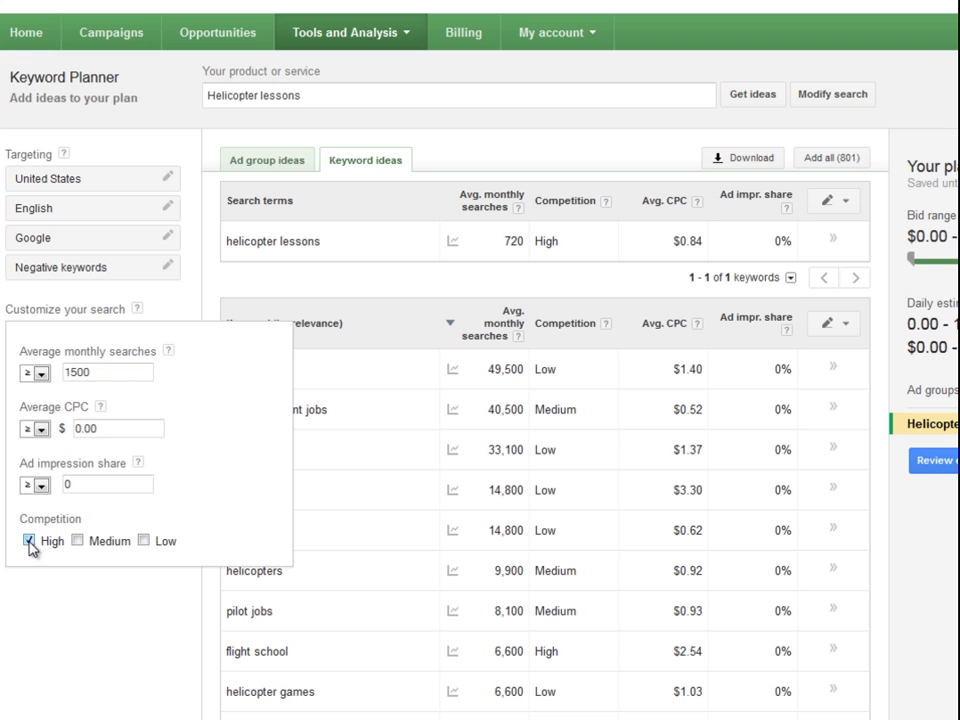
{"action": "left_click", "coordinate": [110, 610]}
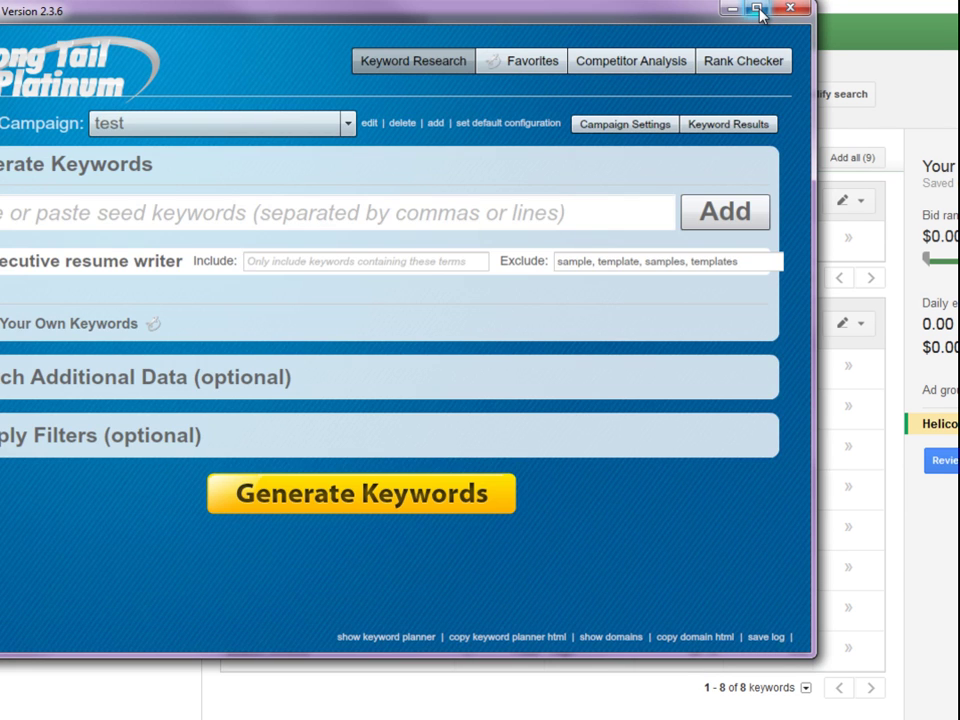
- Switch to Long Tail Platinum, maximize its window and create a campaign named with the person's first name followed by 1
{"action": "left_click", "coordinate": [758, 12]}
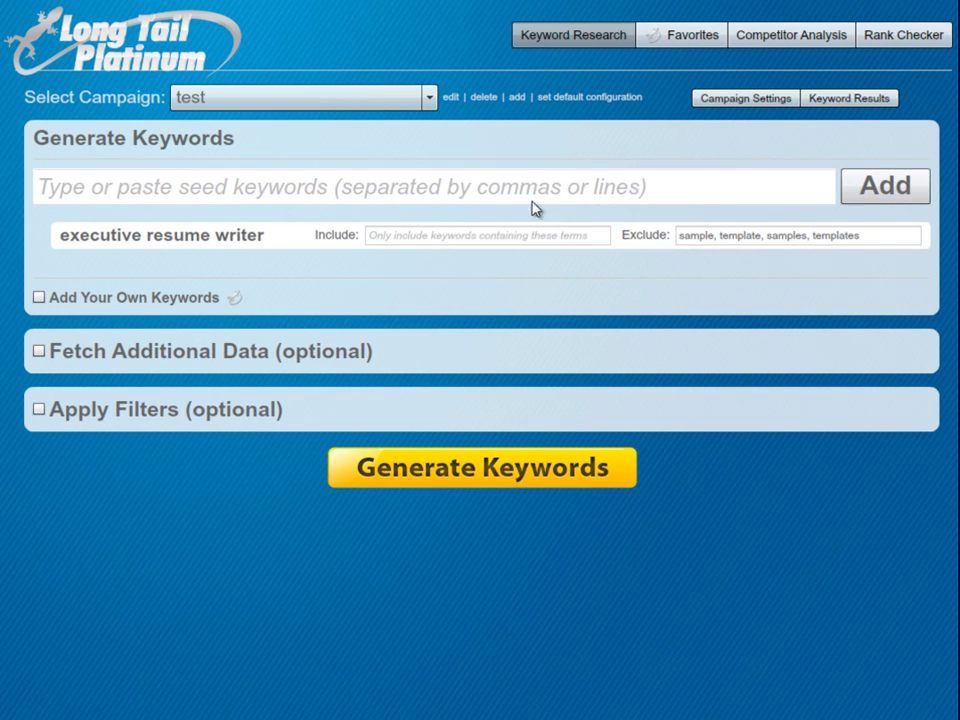
{"action": "left_click", "coordinate": [517, 97]}
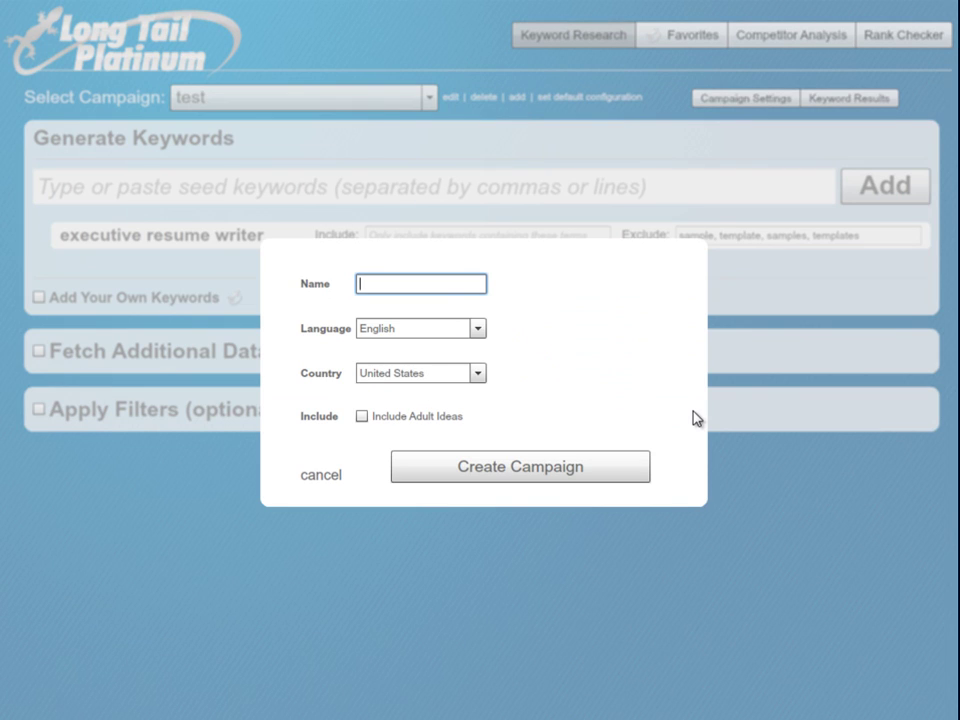
{"action": "type", "text": "perrin1"}
{"action": "left_click", "coordinate": [449, 466]}
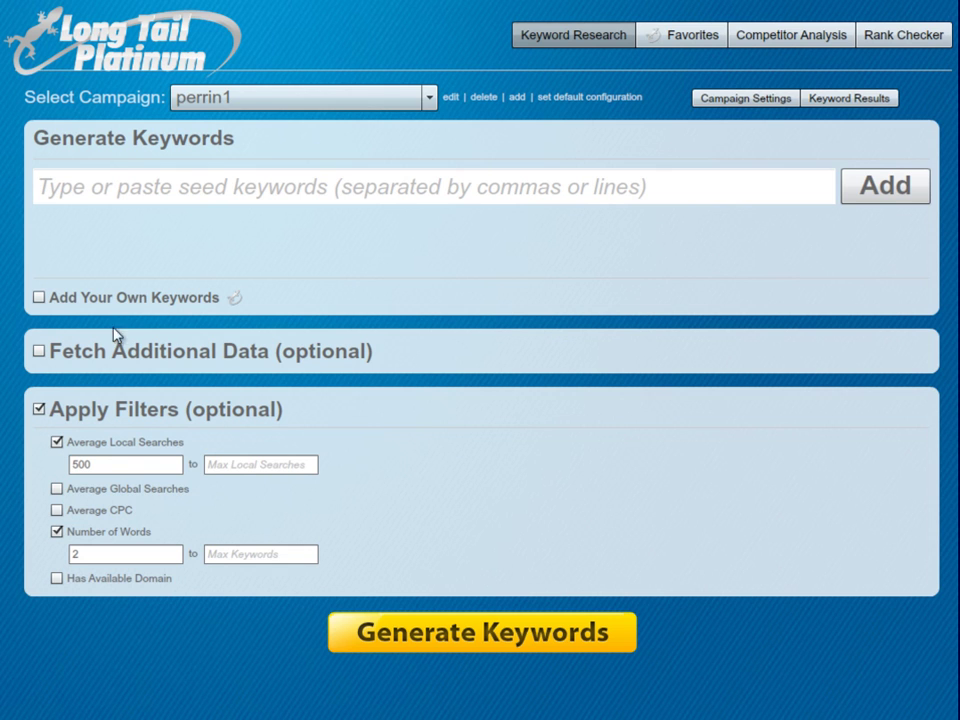
- Copy the first six interests on the Interests slide, Competitive gaming through Reddit, and add them to the campaign as seed keywords
{"action": "left_click", "coordinate": [108, 182]}
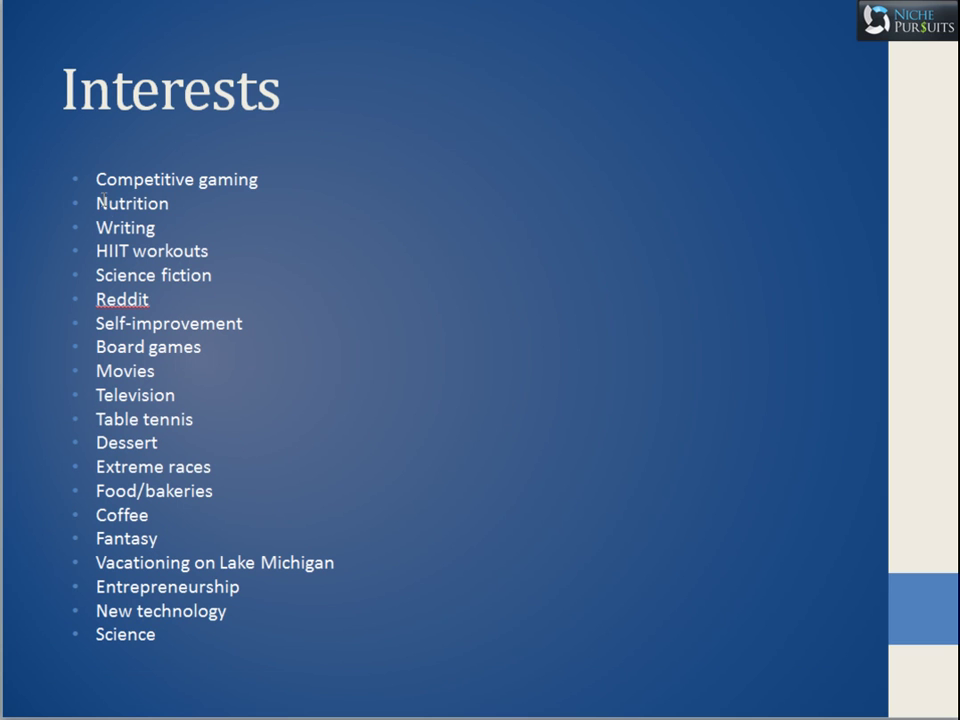
{"action": "left_click_drag", "start_coordinate": [99, 180], "coordinate": [216, 294]}
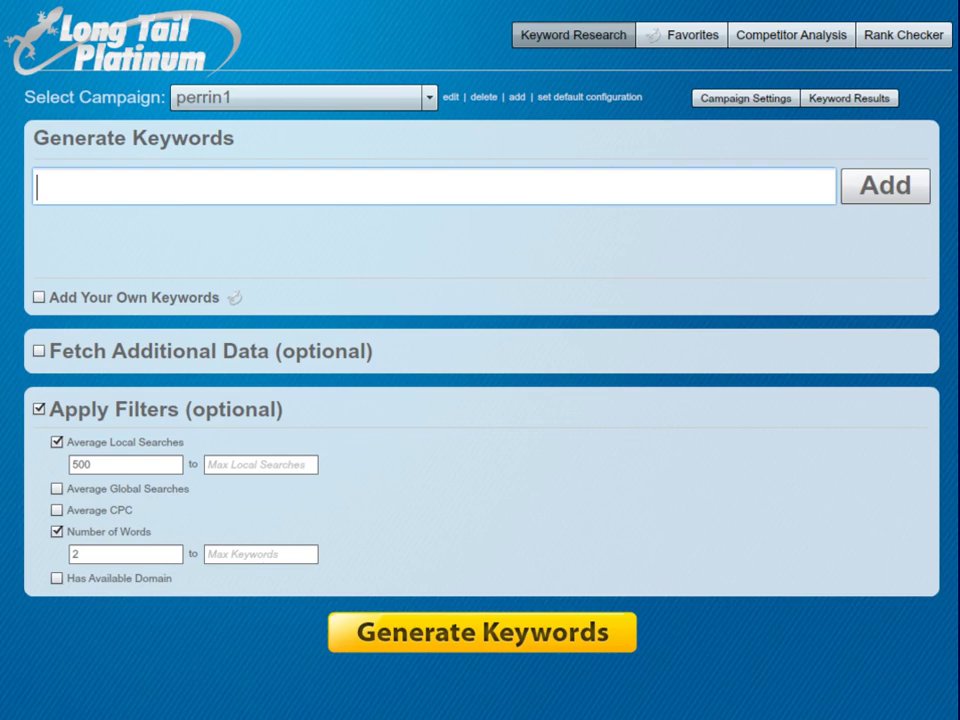
{"action": "type", "text": "Competitive gaming Nutrition Writing HIIT workouts Science fiction Reddit"}
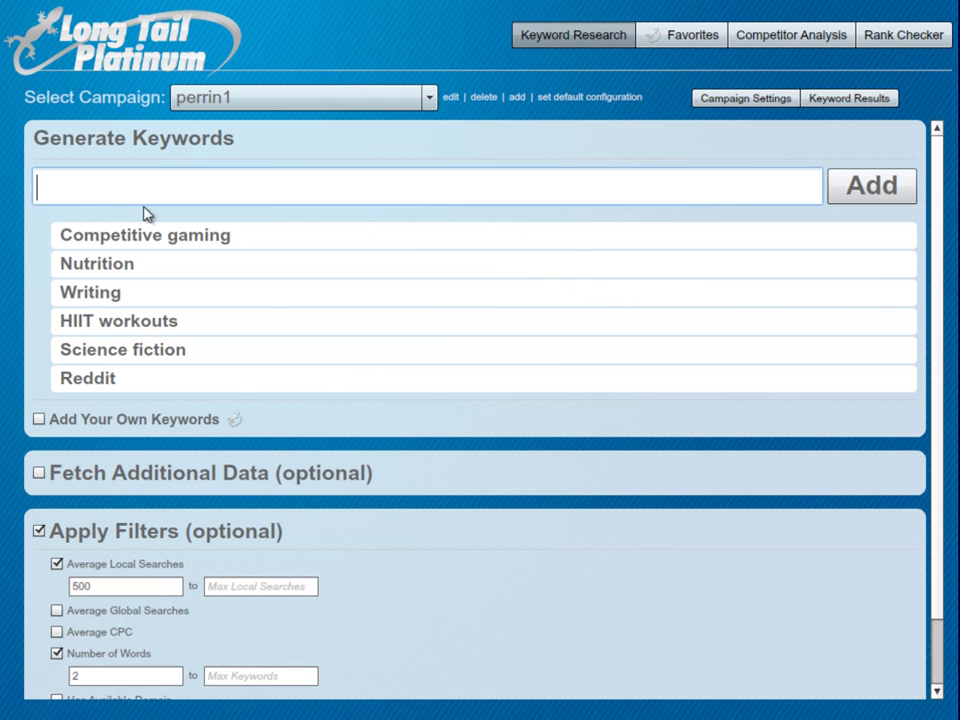
- Enable Fetch Additional Data with Global Search Volume and turn off Domain Availability
{"action": "mouse_move", "coordinate": [120, 232]}
{"action": "left_click", "coordinate": [41, 478]}
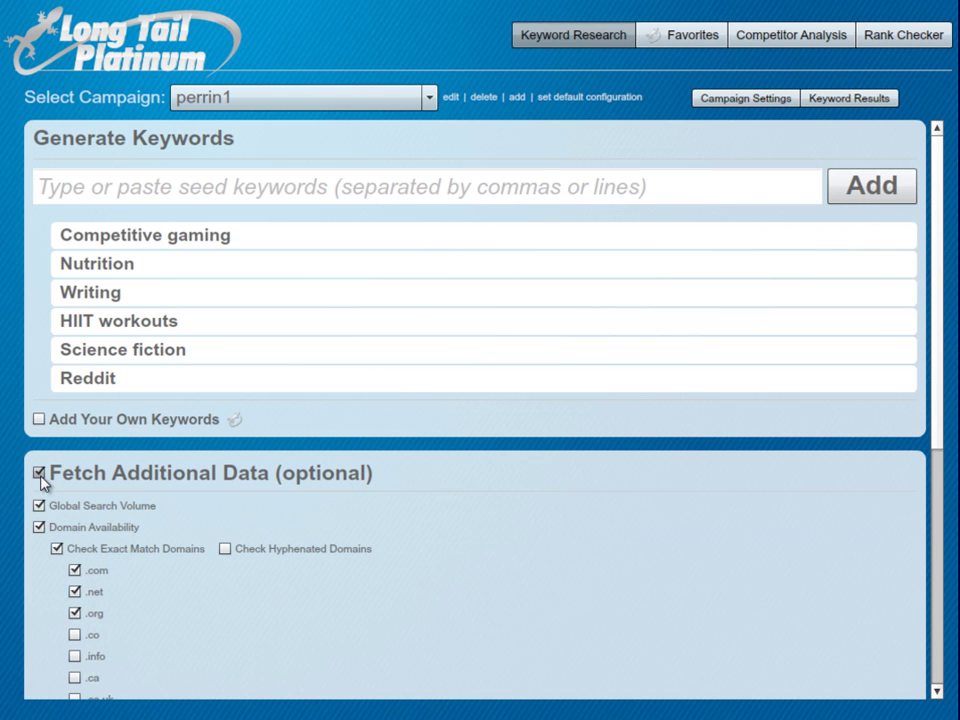
{"action": "left_click", "coordinate": [39, 528]}
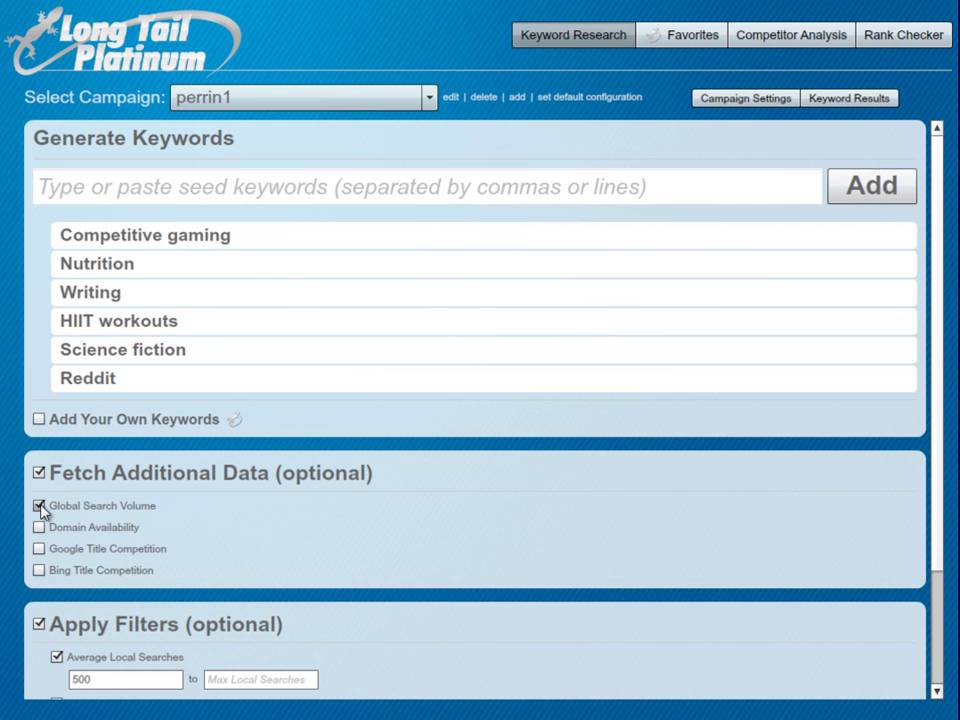
- Check the language and country in the campaign's settings and close them without saving
{"action": "mouse_move", "coordinate": [870, 384]}
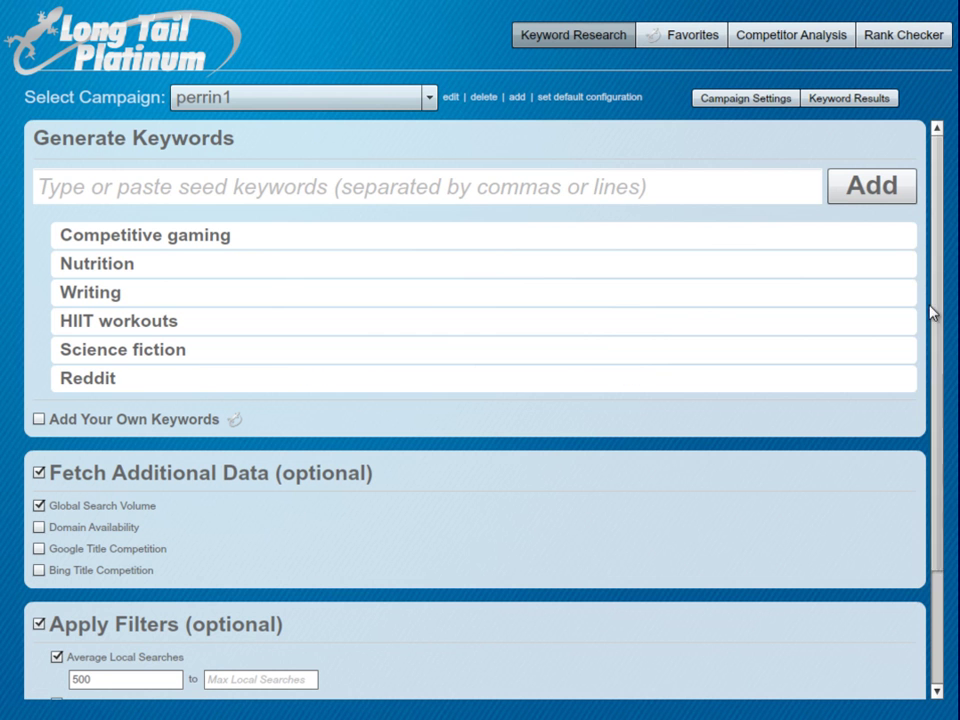
{"action": "left_click_drag", "start_coordinate": [939, 268], "coordinate": [935, 200]}
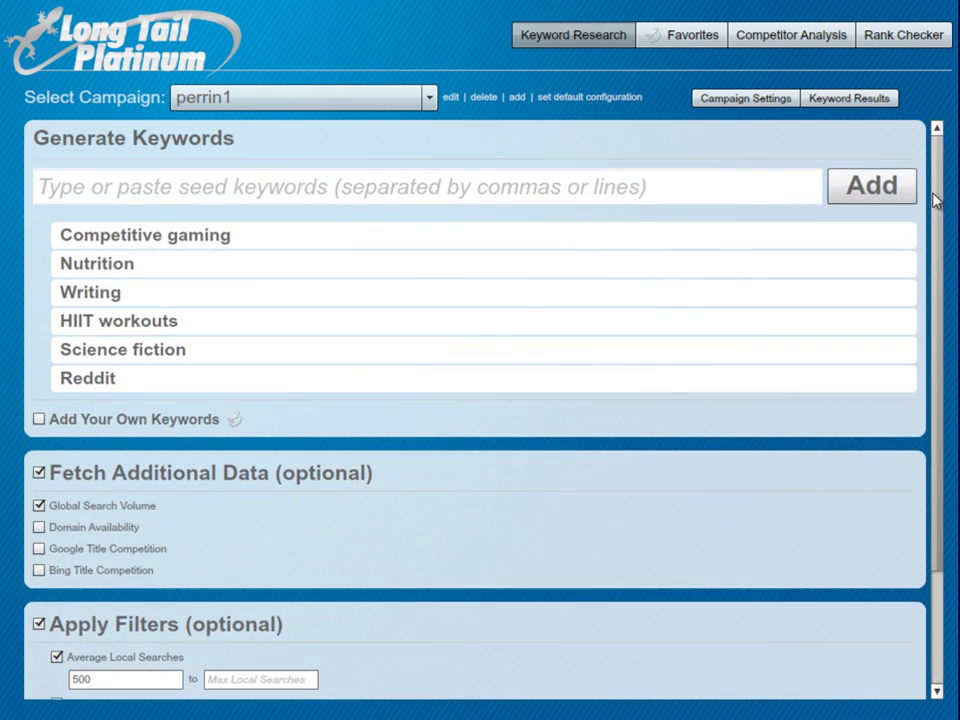
{"action": "left_click", "coordinate": [452, 98]}
{"action": "left_click", "coordinate": [401, 372]}
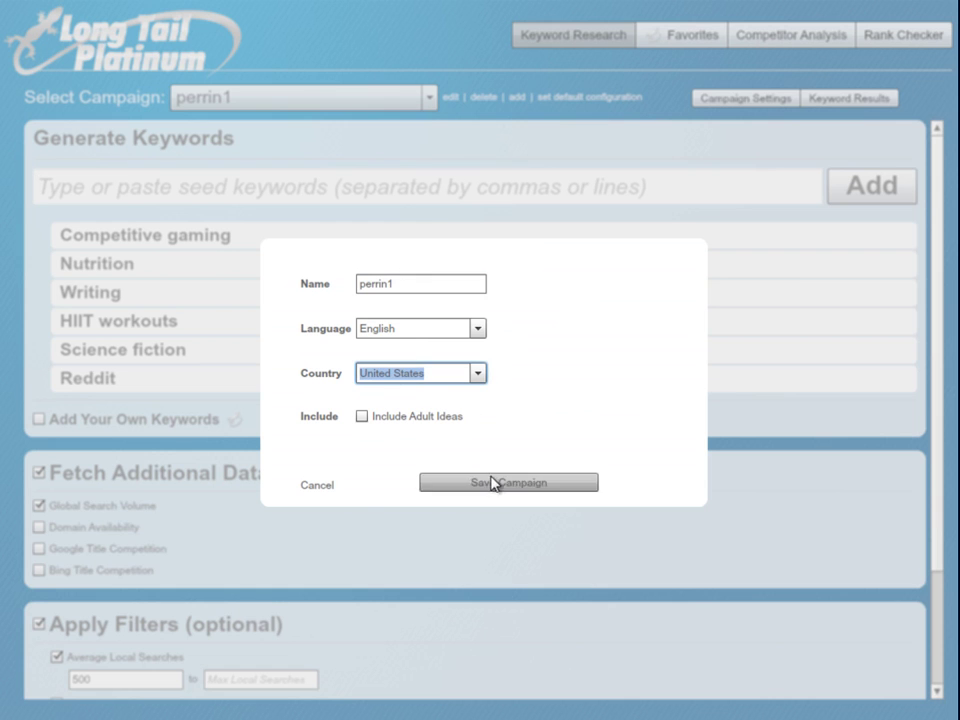
{"action": "left_click", "coordinate": [322, 487]}
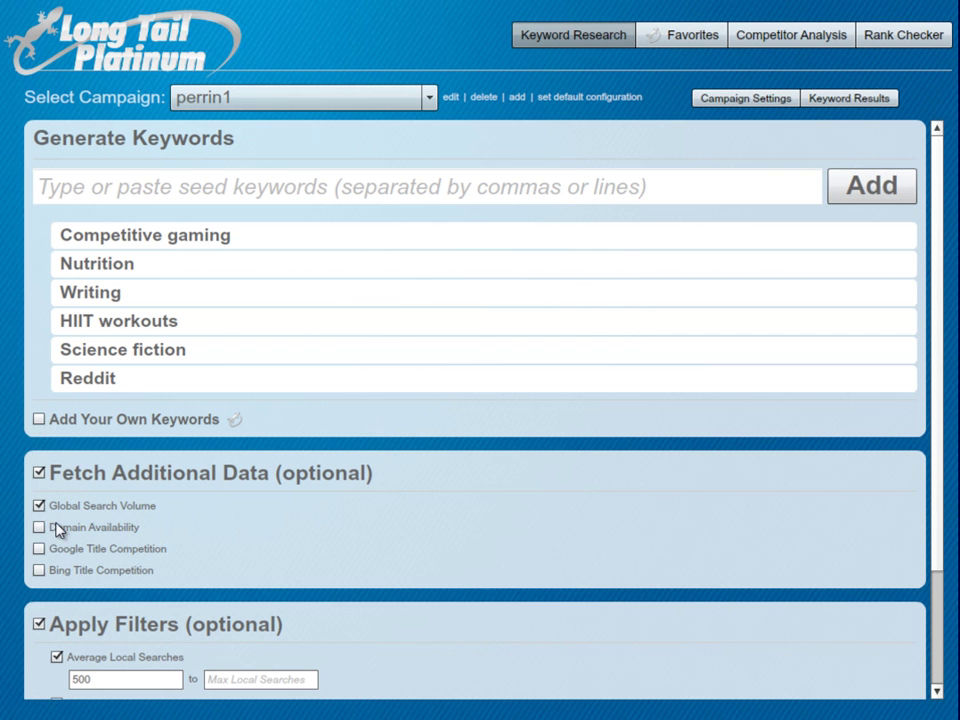
- Set the filters to a minimum of 1500 average local searches and a minimum average CPC of 0.25
{"action": "scroll", "coordinate": [939, 426], "scroll_direction": "down", "scroll_amount": 3}
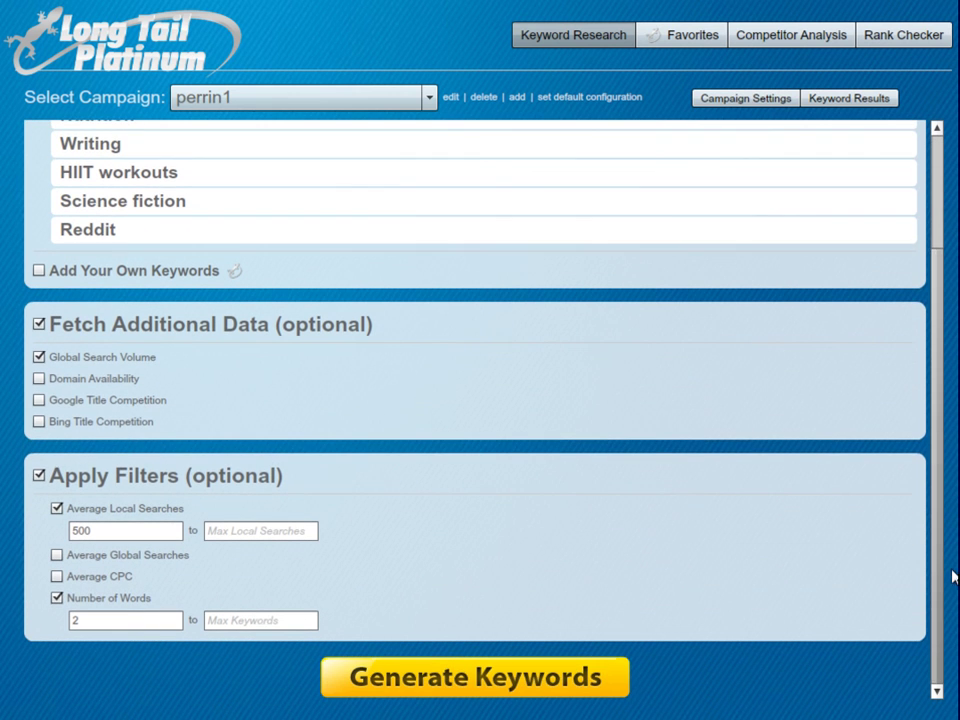
{"action": "left_click", "coordinate": [85, 530]}
{"action": "double_click", "coordinate": [85, 530]}
{"action": "type", "text": "1500"}
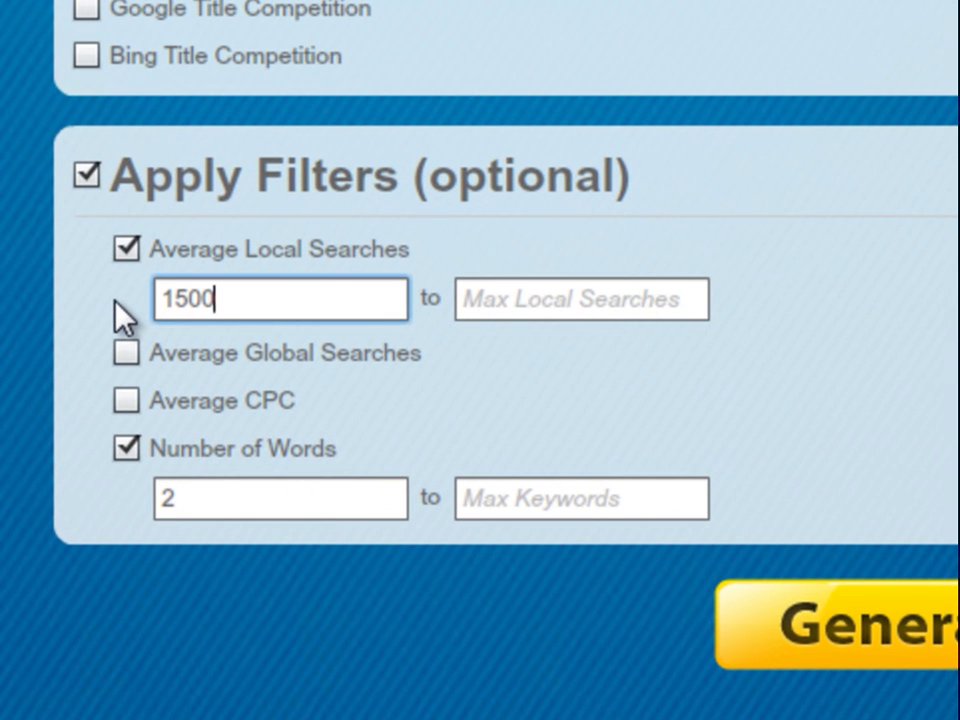
{"action": "mouse_move", "coordinate": [138, 392]}
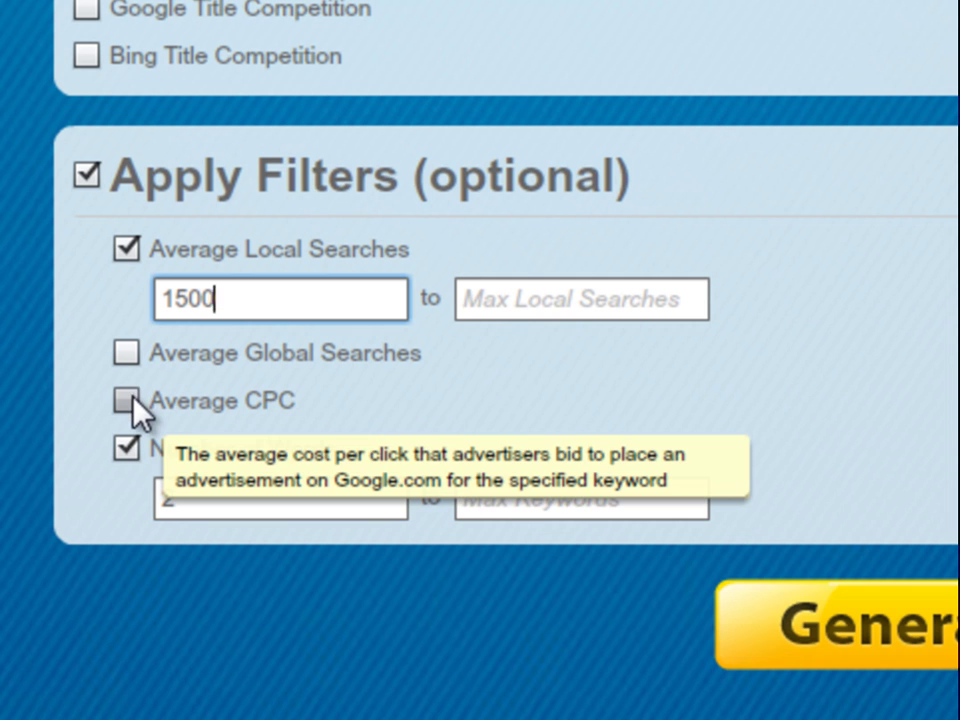
{"action": "left_click", "coordinate": [132, 400]}
{"action": "double_click", "coordinate": [192, 452]}
{"action": "type", "text": "0.25"}
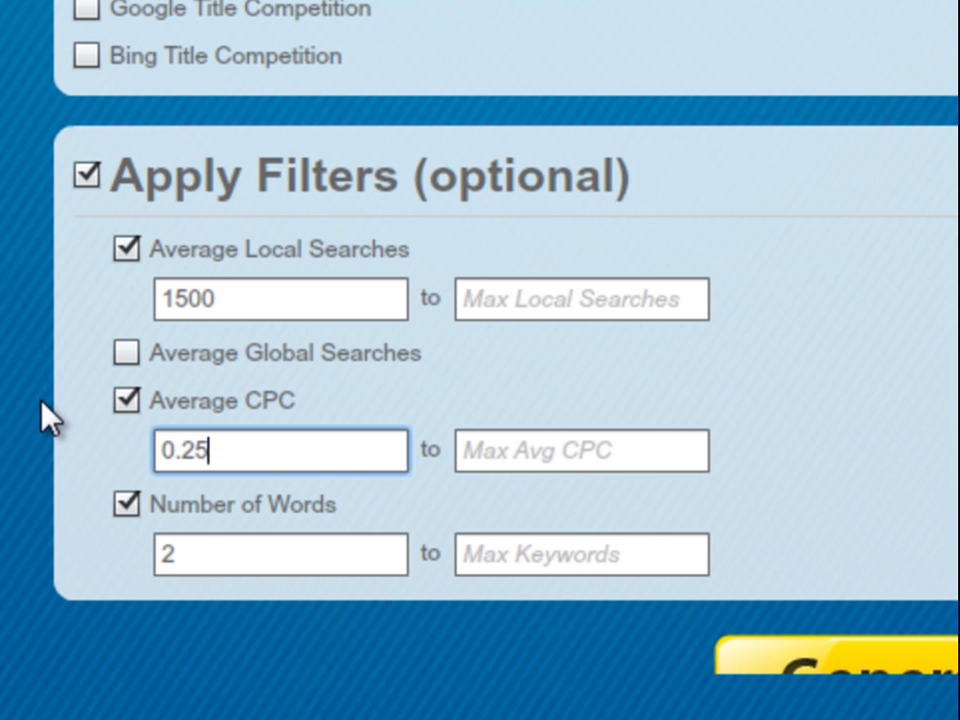
- Generate the keywords for the campaign and widen the Keywords column of the results to fit the full phrases
{"action": "scroll", "coordinate": [70, 366], "scroll_direction": "down", "scroll_amount": 1}
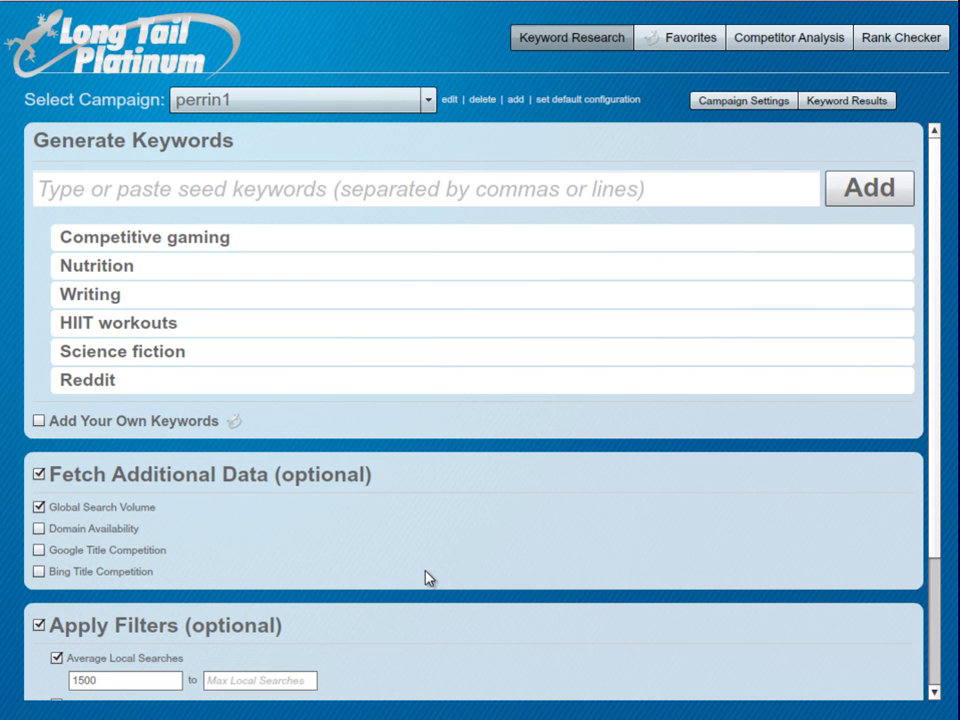
{"action": "scroll", "coordinate": [425, 578], "scroll_direction": "down", "scroll_amount": 3}
{"action": "left_click", "coordinate": [441, 679]}
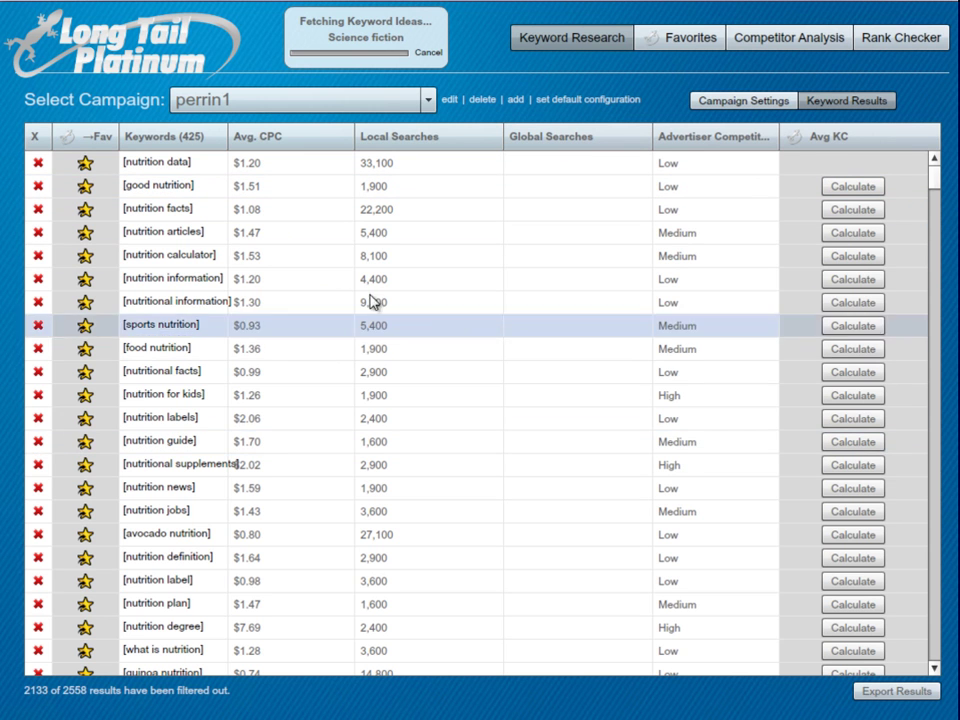
{"action": "left_click_drag", "start_coordinate": [228, 136], "coordinate": [244, 140]}
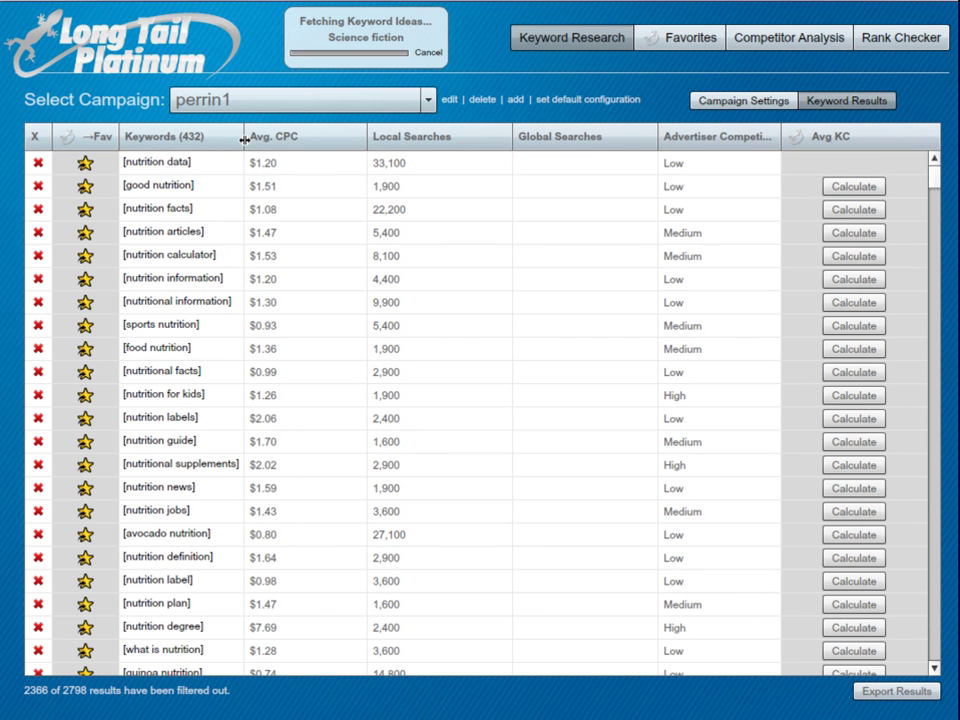
{"action": "left_click_drag", "start_coordinate": [244, 140], "coordinate": [269, 140]}
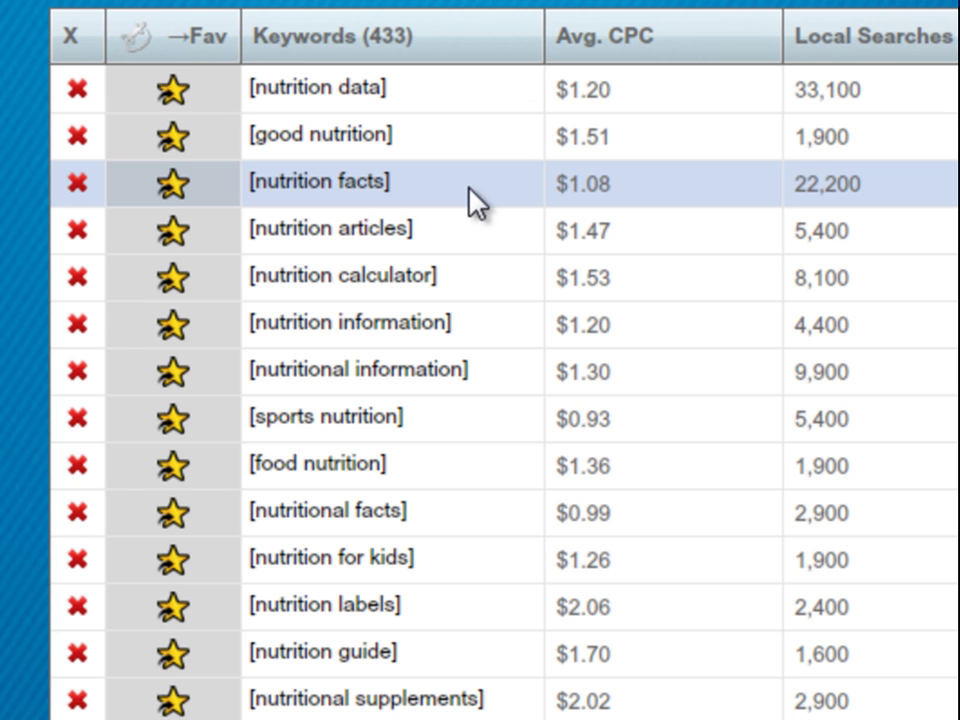
- Examine the average CPC and local searches of nutrition data, good nutrition, nutrition for kids and avocado nutrition
{"action": "left_click", "coordinate": [484, 100]}
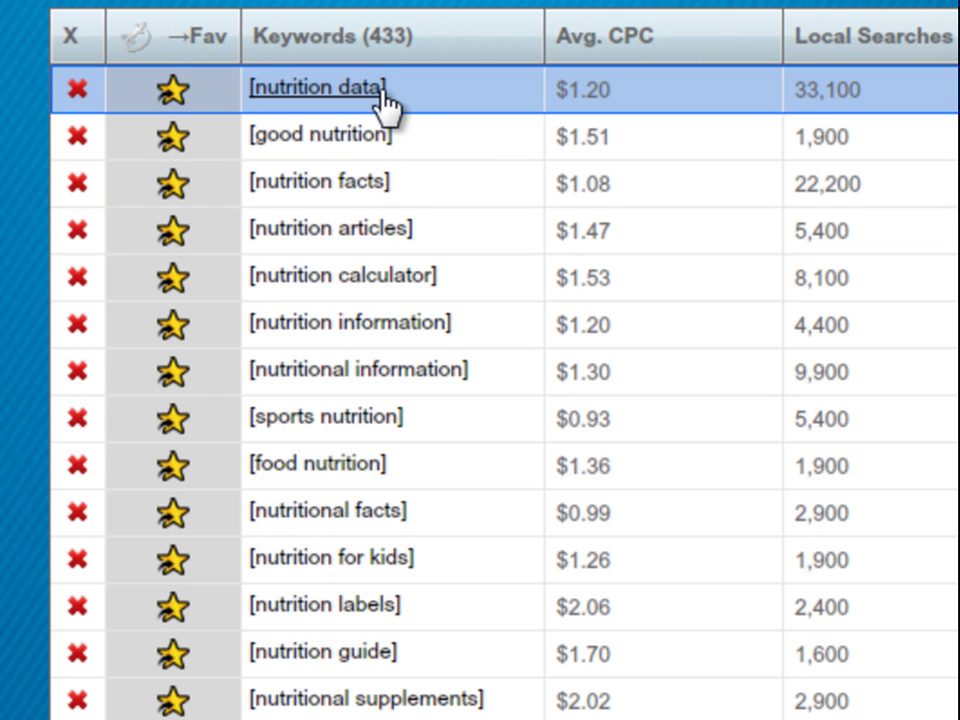
{"action": "left_click", "coordinate": [418, 145]}
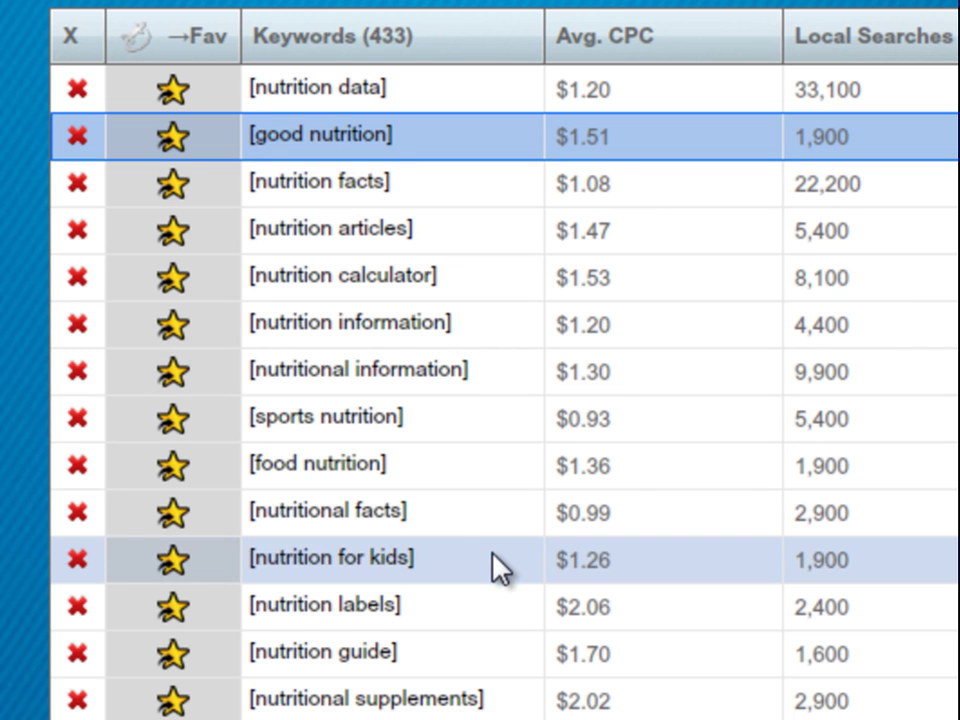
{"action": "left_click", "coordinate": [493, 558]}
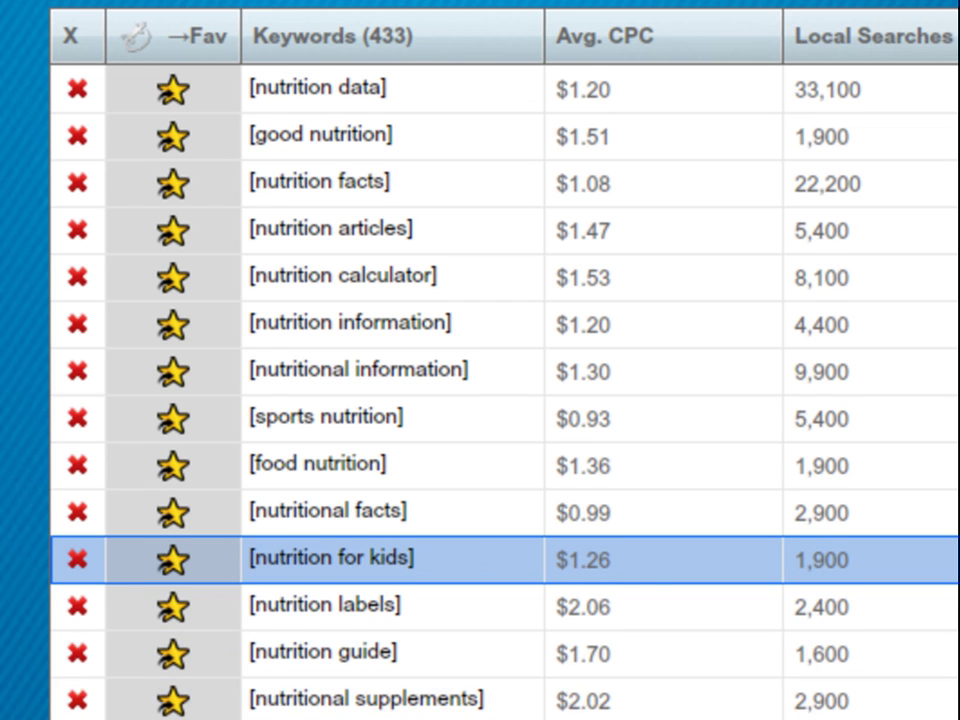
{"action": "scroll", "coordinate": [495, 660], "scroll_direction": "down", "scroll_amount": 3}
{"action": "scroll", "coordinate": [493, 645], "scroll_direction": "down", "scroll_amount": 5}
{"action": "left_click", "coordinate": [489, 442]}
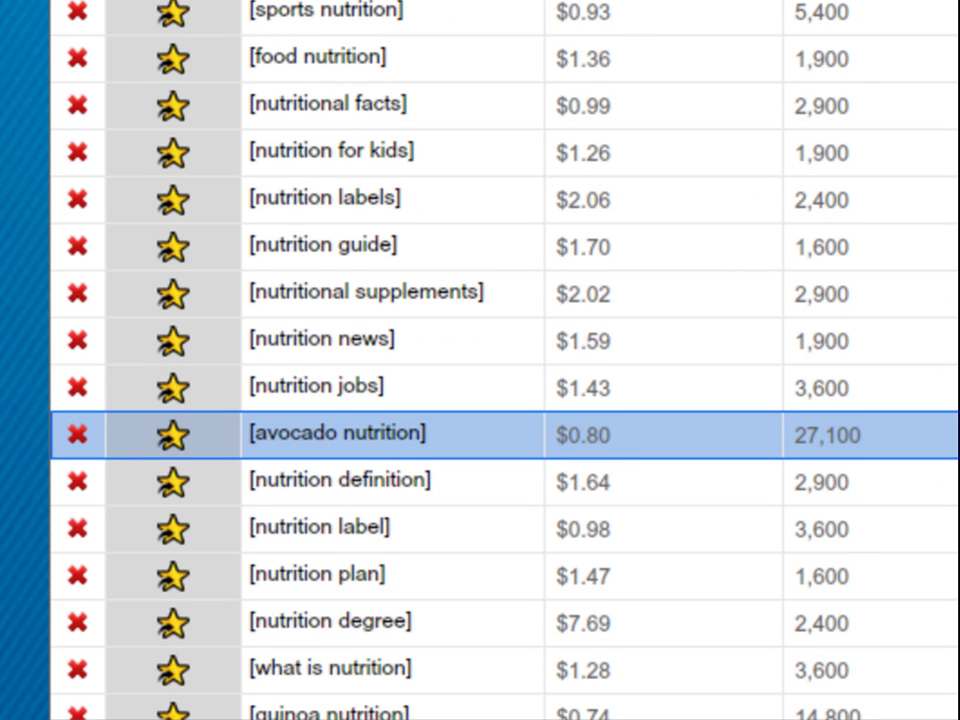
- Examine the food-specific keywords further down the results, comparing the CPC and local searches of egg nutrition and celery nutrition
{"action": "scroll", "coordinate": [500, 400], "scroll_direction": "down", "scroll_amount": 6}
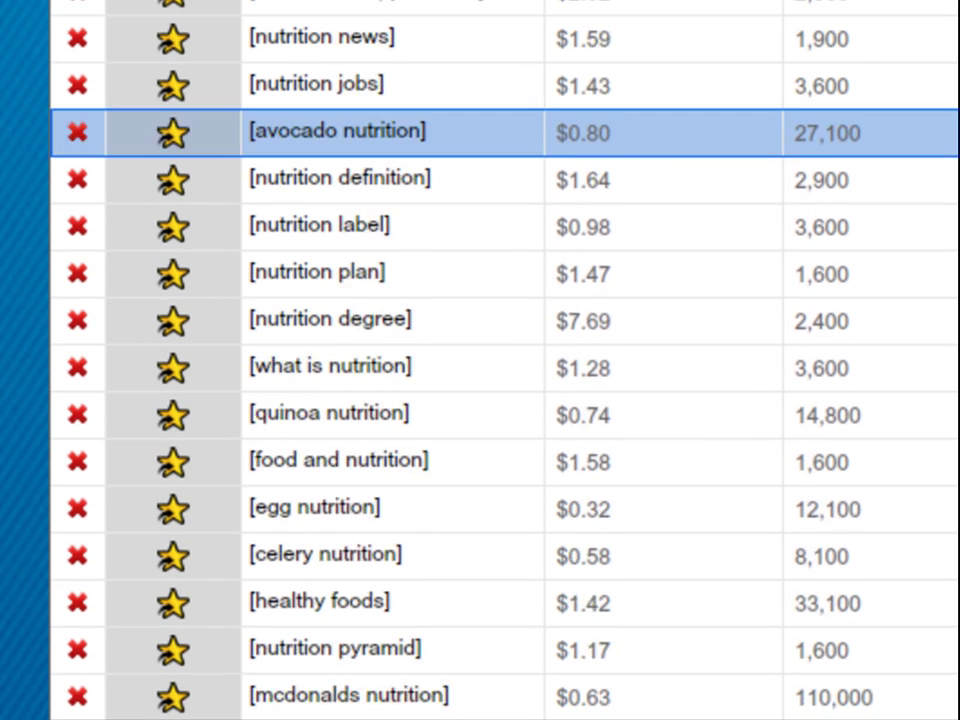
{"action": "scroll", "coordinate": [500, 400], "scroll_direction": "down", "scroll_amount": 2}
{"action": "scroll", "coordinate": [500, 400], "scroll_direction": "down", "scroll_amount": 1}
{"action": "scroll", "coordinate": [500, 400], "scroll_direction": "down", "scroll_amount": 2}
{"action": "scroll", "coordinate": [500, 400], "scroll_direction": "down", "scroll_amount": 2}
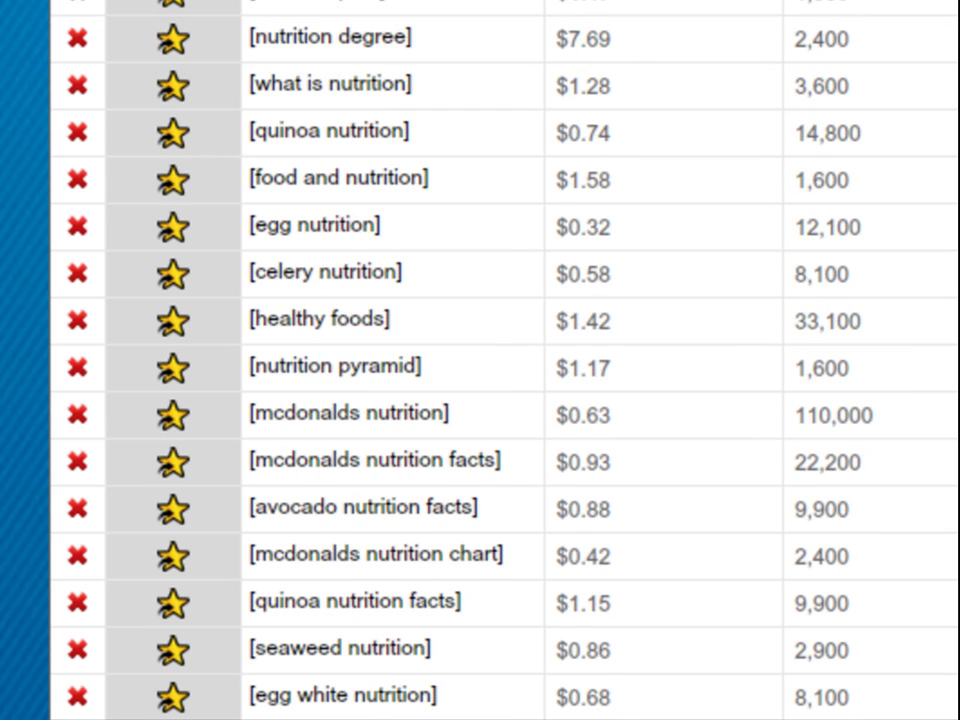
{"action": "scroll", "coordinate": [500, 400], "scroll_direction": "down", "scroll_amount": 1}
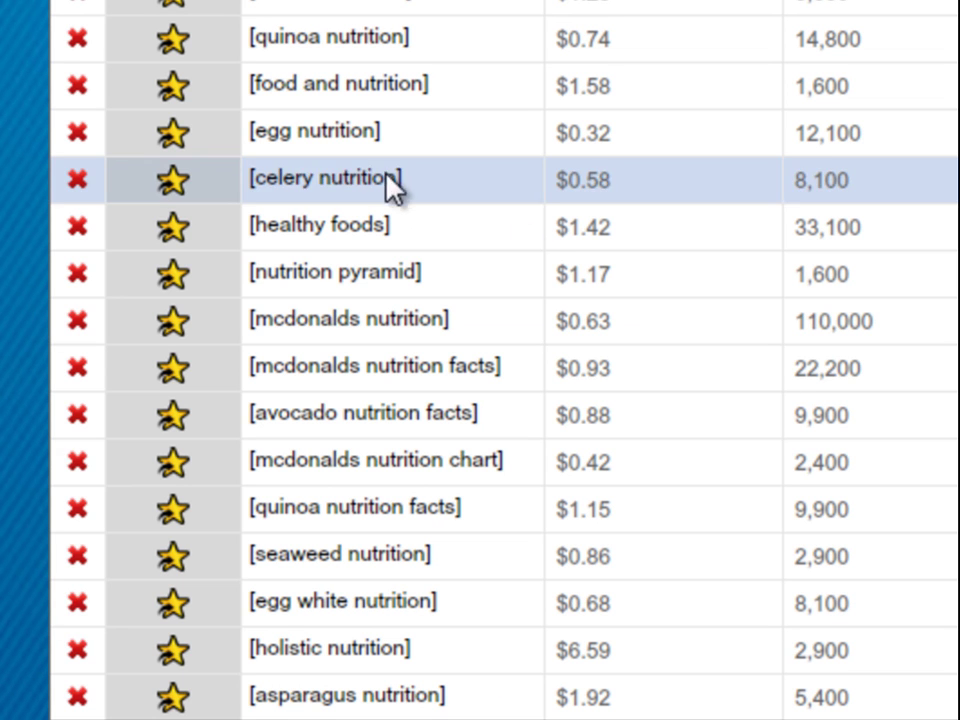
{"action": "left_click", "coordinate": [450, 141]}
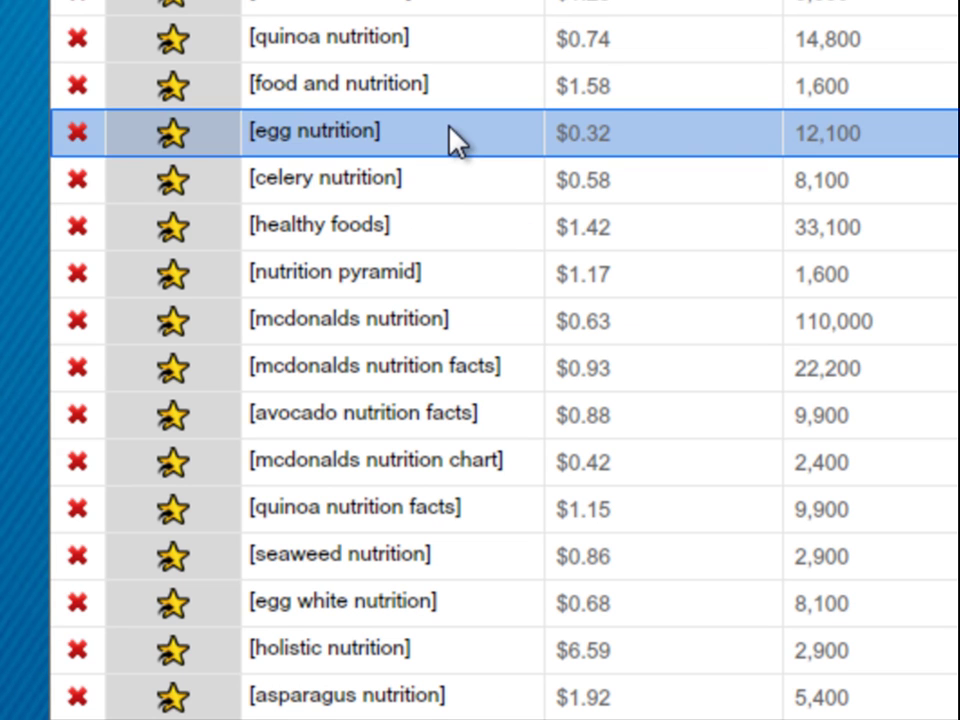
{"action": "left_click", "coordinate": [474, 183]}
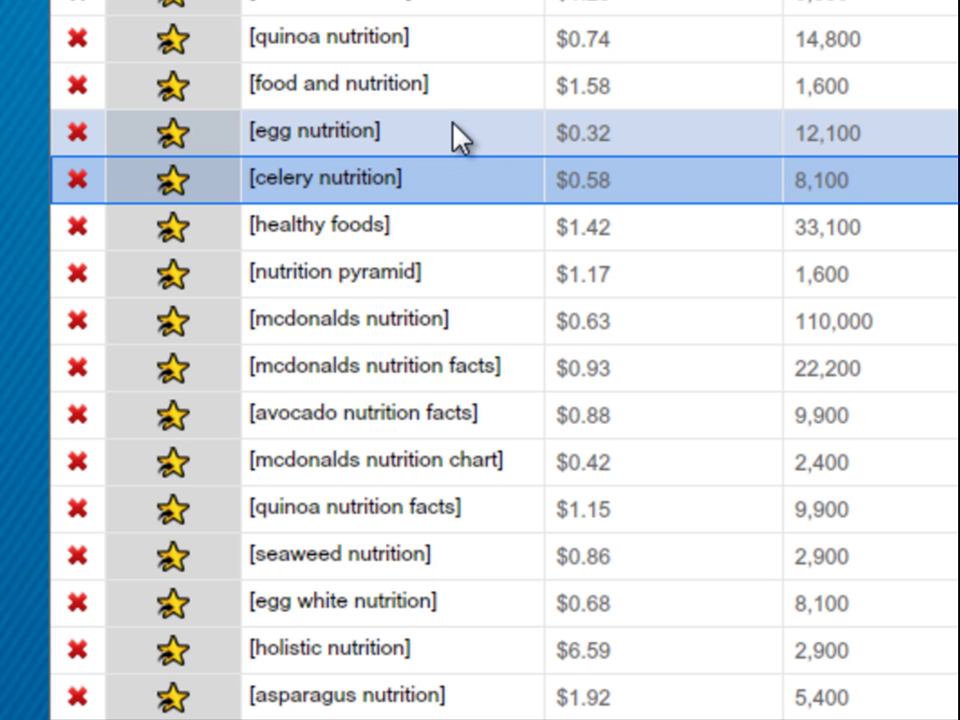
{"action": "left_click", "coordinate": [452, 137]}
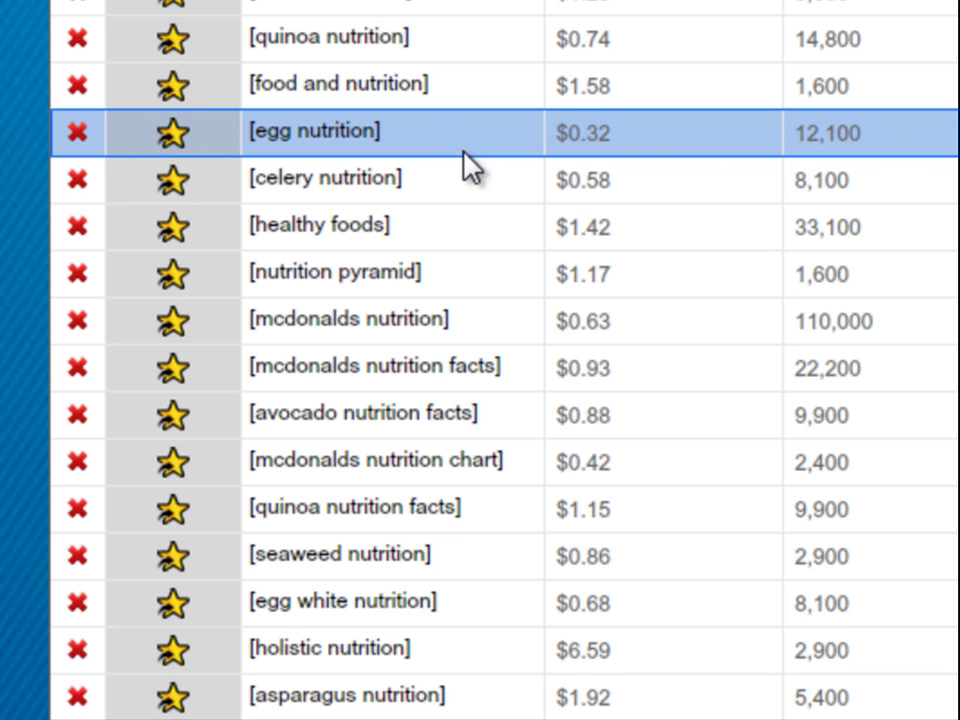
{"action": "left_click", "coordinate": [476, 183]}
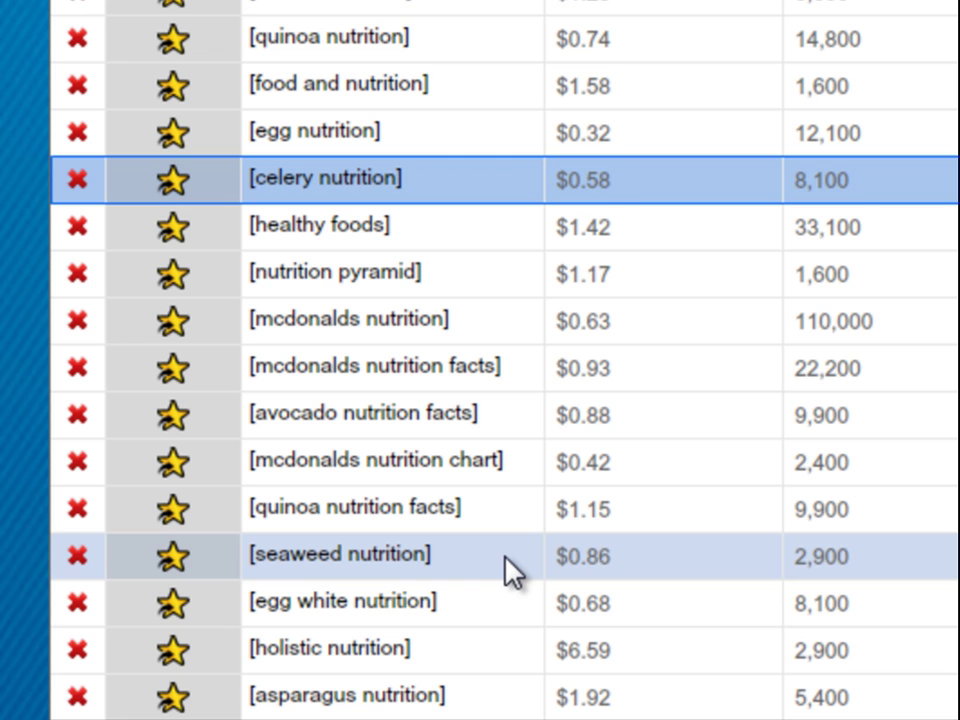
- Check the CPC and local searches of seaweed nutrition, and set the minimum number of words filter to 3
{"action": "left_click", "coordinate": [506, 558]}
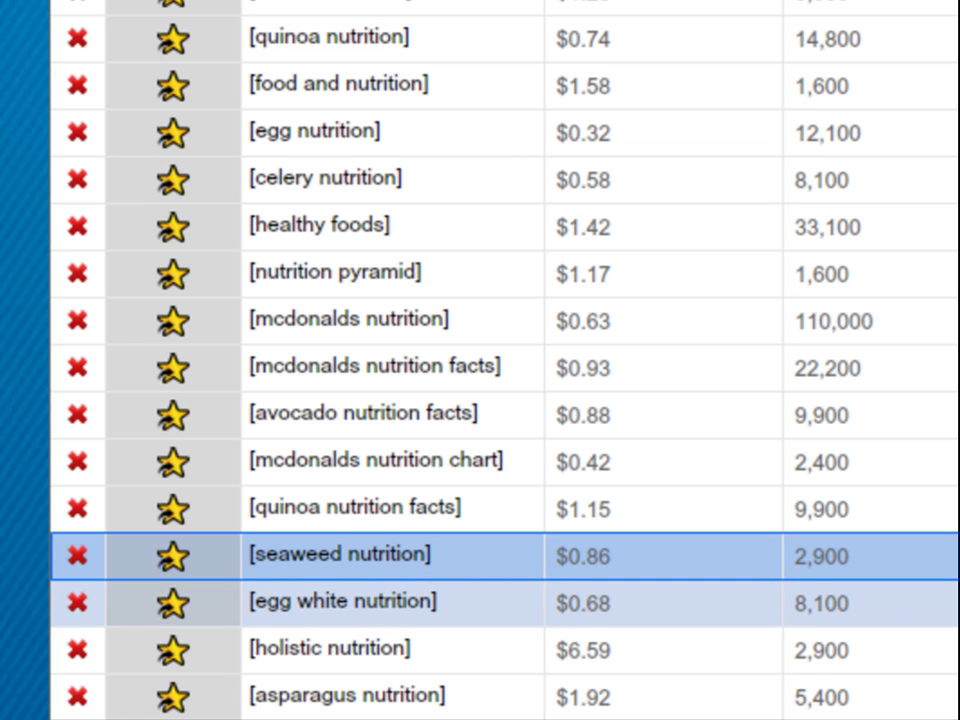
{"action": "scroll", "coordinate": [500, 400], "scroll_direction": "down", "scroll_amount": 5}
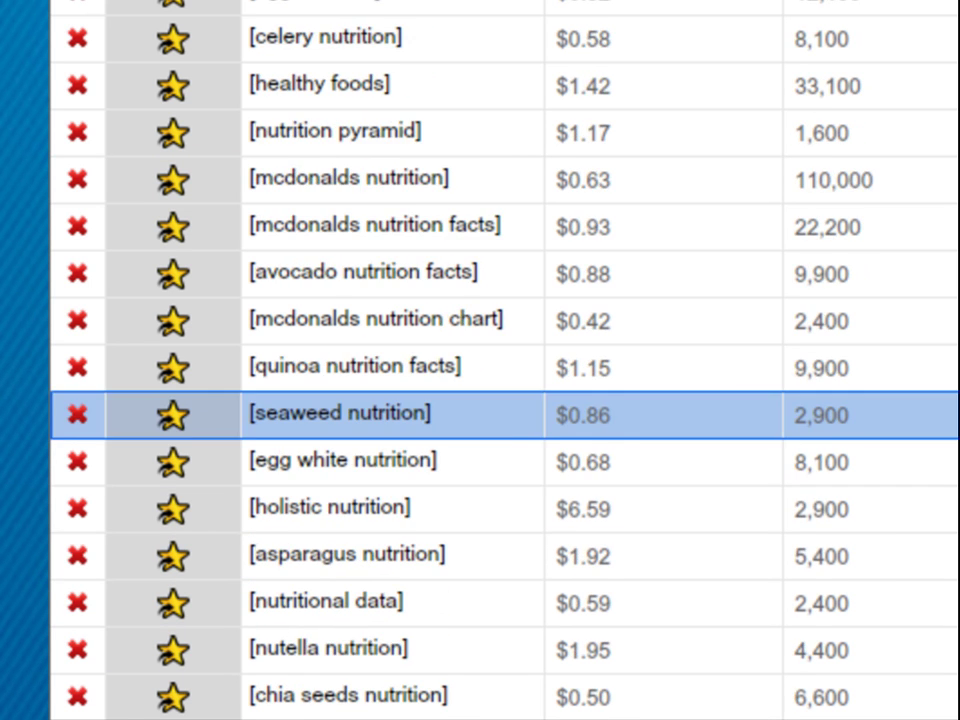
{"action": "scroll", "coordinate": [500, 400], "scroll_direction": "down", "scroll_amount": 1}
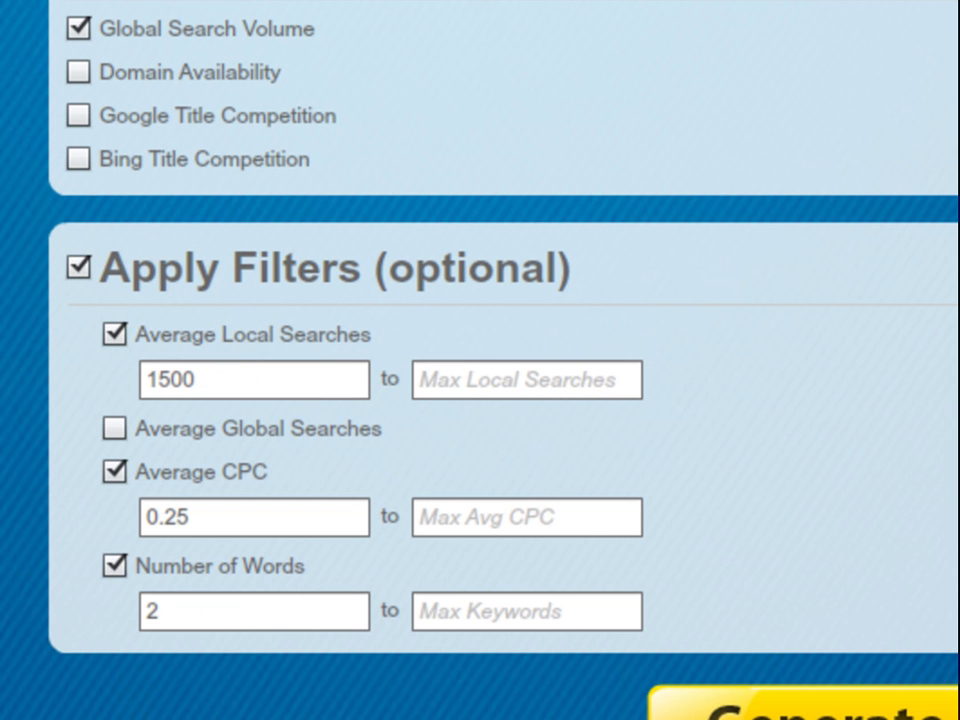
{"action": "left_click_drag", "start_coordinate": [208, 609], "coordinate": [145, 612]}
{"action": "type", "text": "3"}
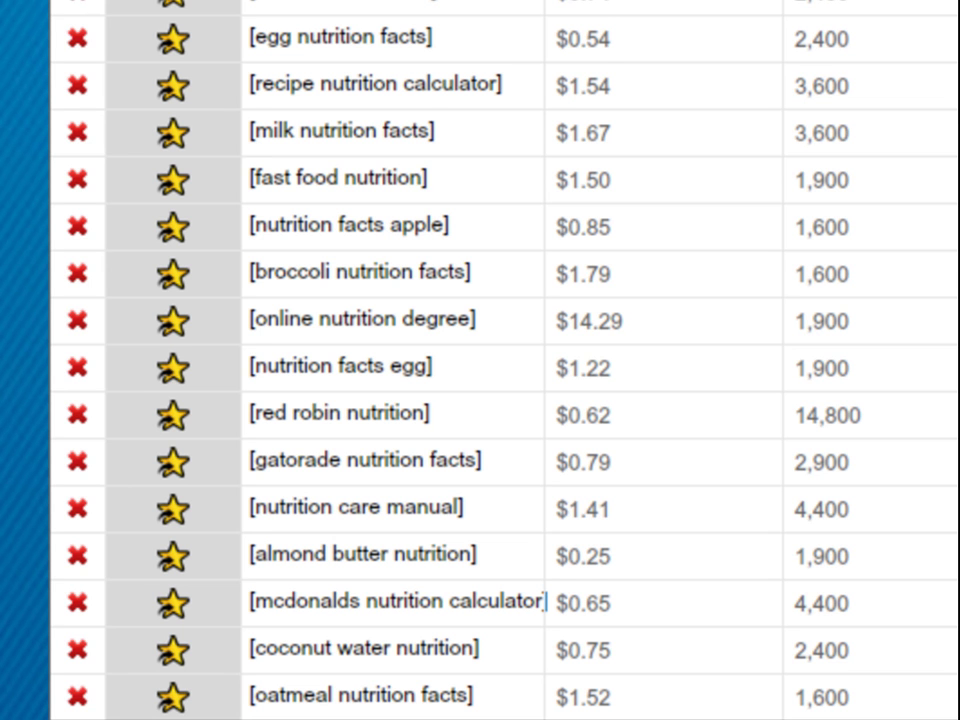
- Examine the longer nutrition keywords in the results, checking the CPC and local searches of best price nutrition
{"action": "scroll", "coordinate": [480, 360], "scroll_direction": "down", "scroll_amount": 10}
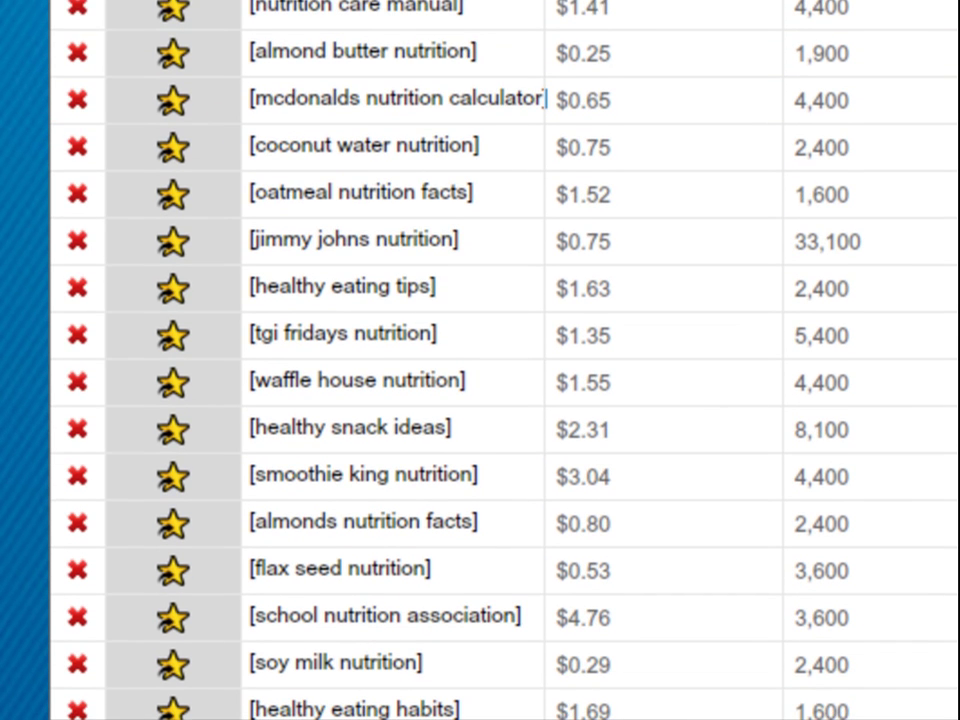
{"action": "scroll", "coordinate": [480, 360], "scroll_direction": "down", "scroll_amount": 8}
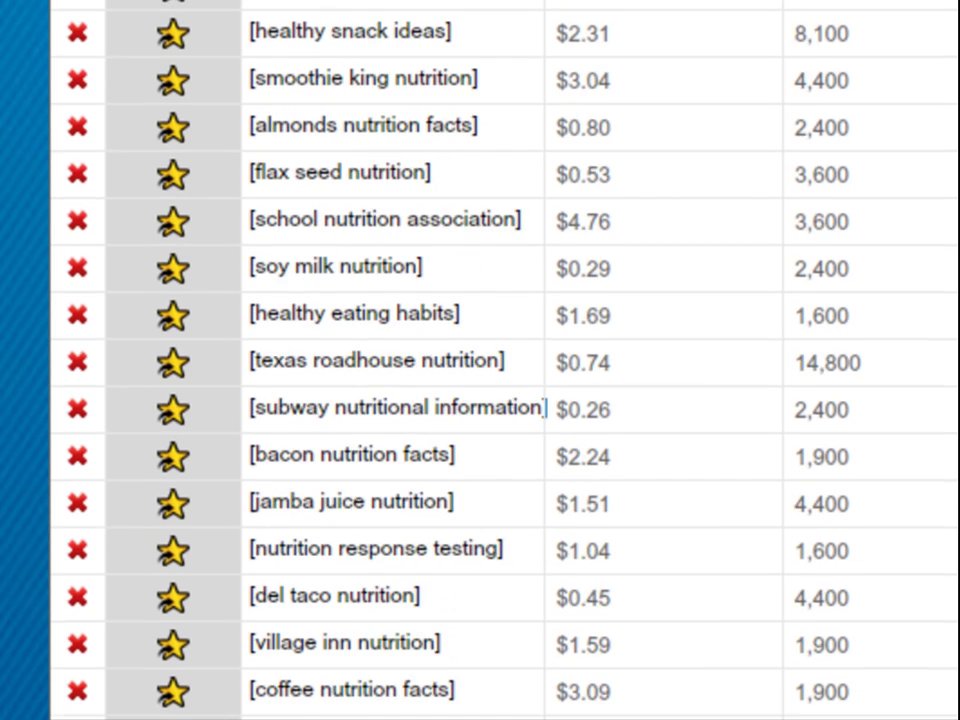
{"action": "scroll", "coordinate": [480, 360], "scroll_direction": "down", "scroll_amount": 6}
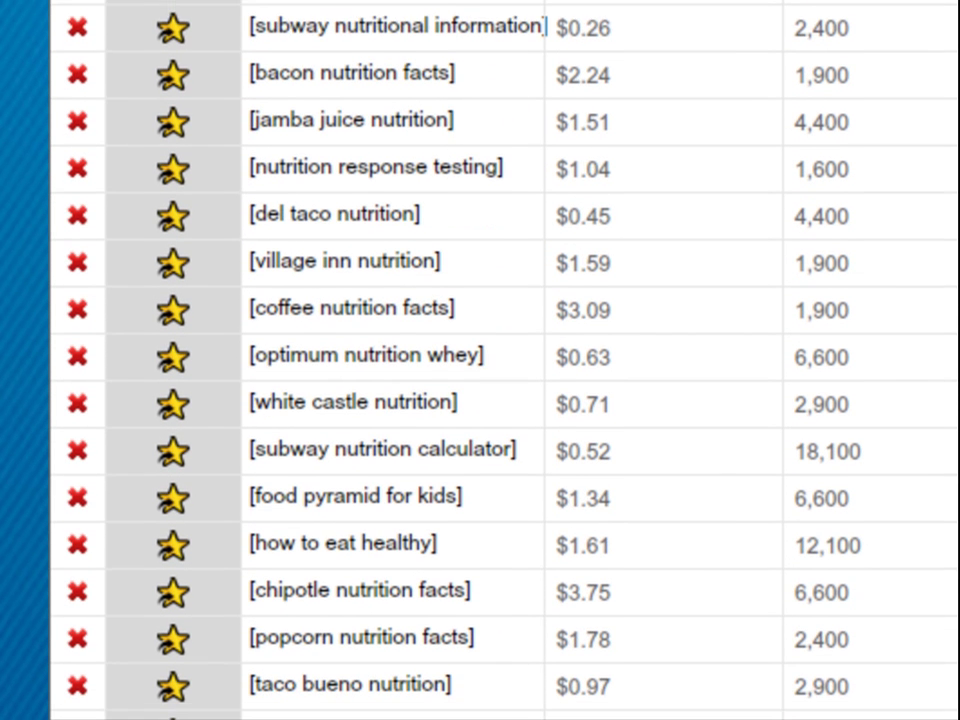
{"action": "scroll", "coordinate": [480, 360], "scroll_direction": "down", "scroll_amount": 1}
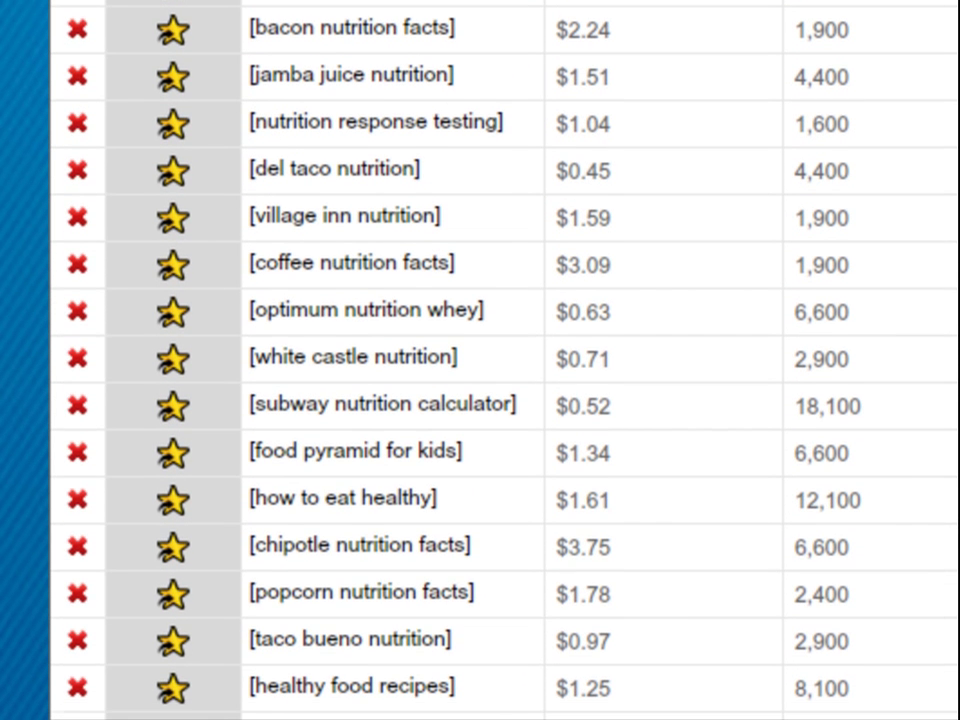
{"action": "scroll", "coordinate": [480, 360], "scroll_direction": "down", "scroll_amount": 5}
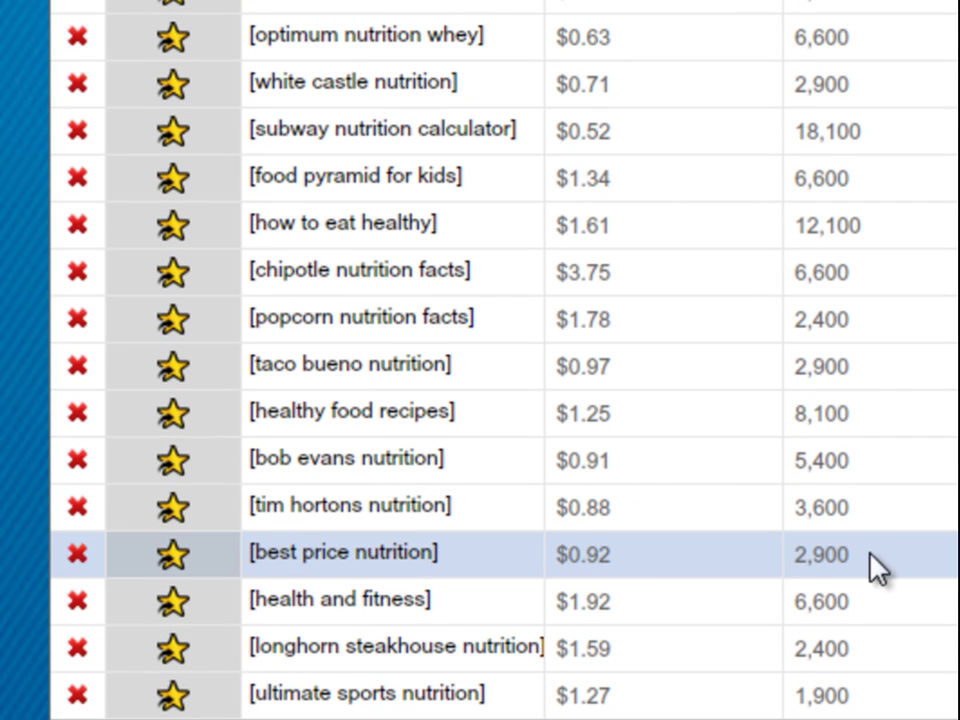
{"action": "left_click", "coordinate": [499, 561]}
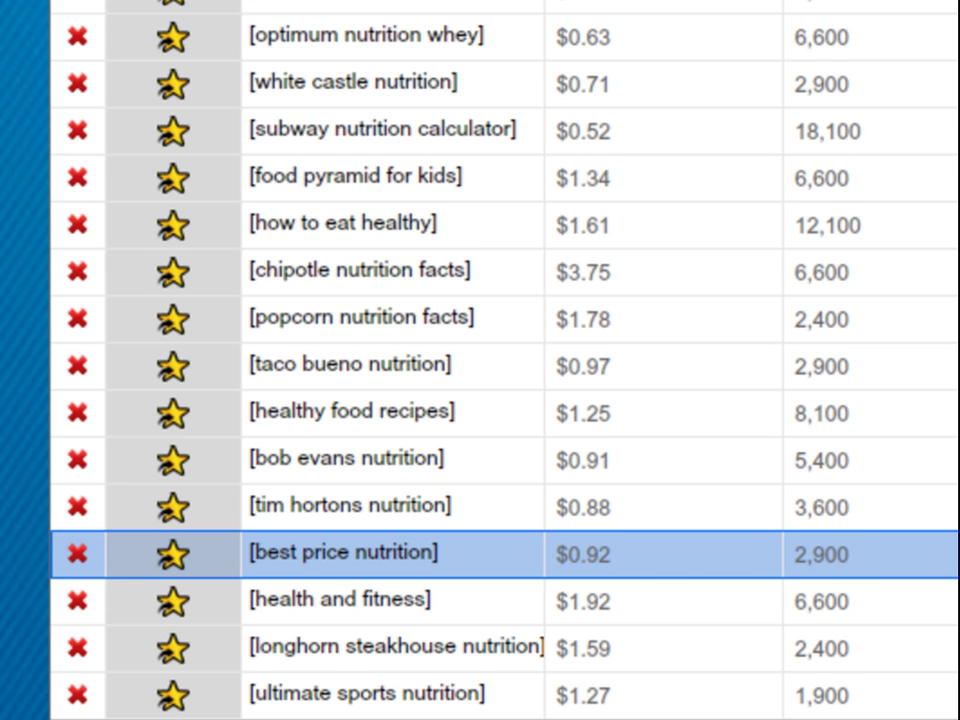
{"action": "scroll", "coordinate": [500, 400], "scroll_direction": "down", "scroll_amount": 4}
{"action": "scroll", "coordinate": [500, 400], "scroll_direction": "down", "scroll_amount": 5}
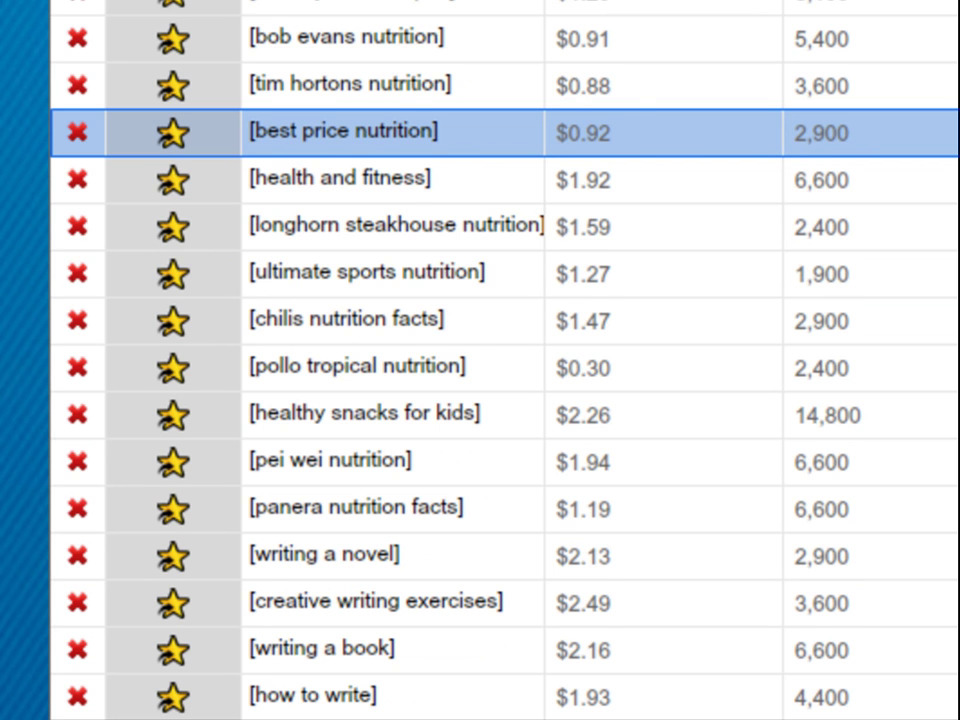
{"action": "scroll", "coordinate": [500, 400], "scroll_direction": "down", "scroll_amount": 10}
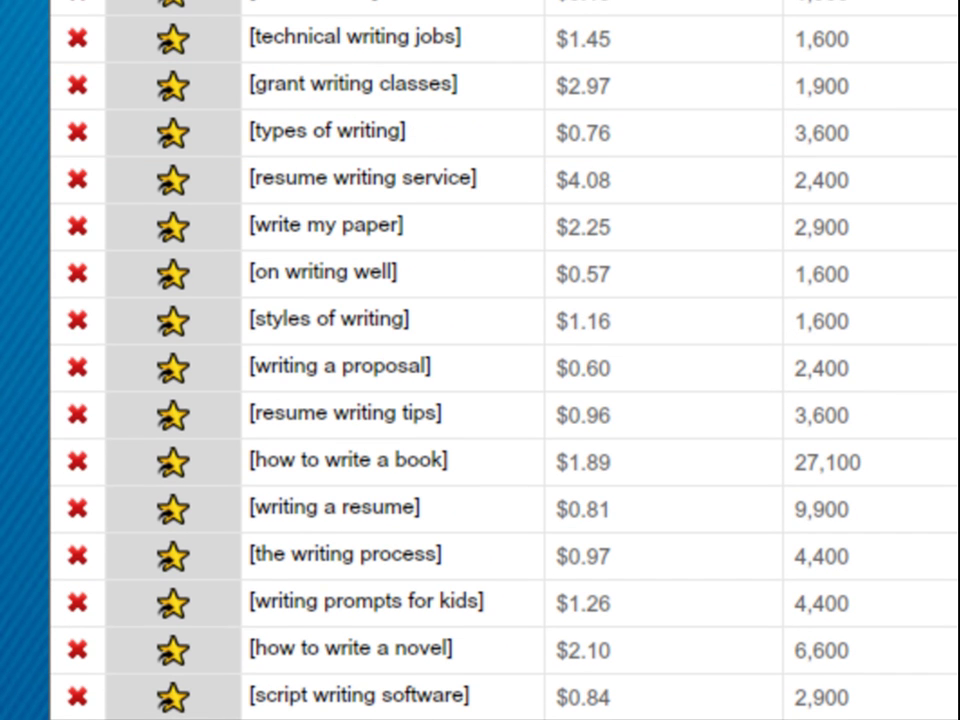
- Review the CPC and local searches of the food, workout, weight loss and science fiction keywords across the results
{"action": "scroll", "coordinate": [500, 400], "scroll_direction": "up", "scroll_amount": 20}
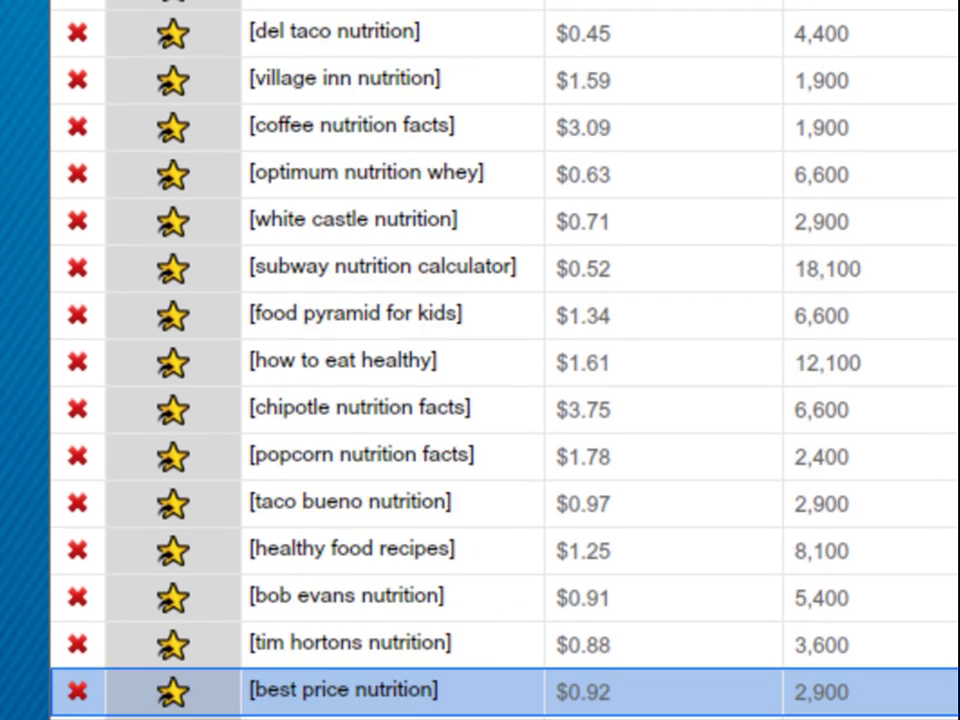
{"action": "scroll", "coordinate": [500, 360], "scroll_direction": "up", "scroll_amount": 10}
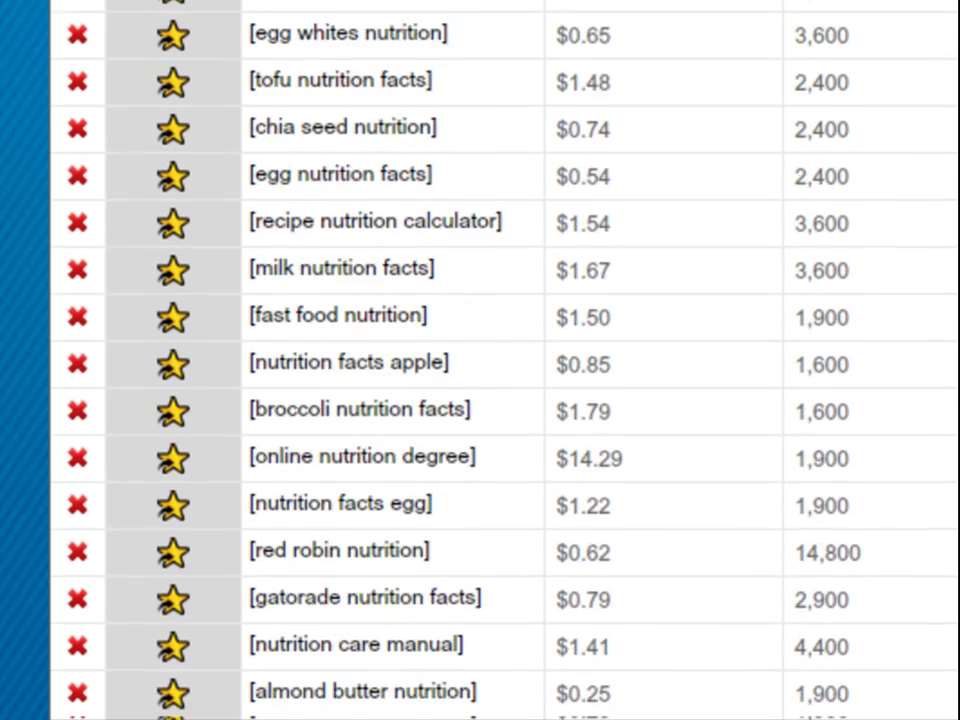
{"action": "scroll", "coordinate": [500, 360], "scroll_direction": "up", "scroll_amount": 2}
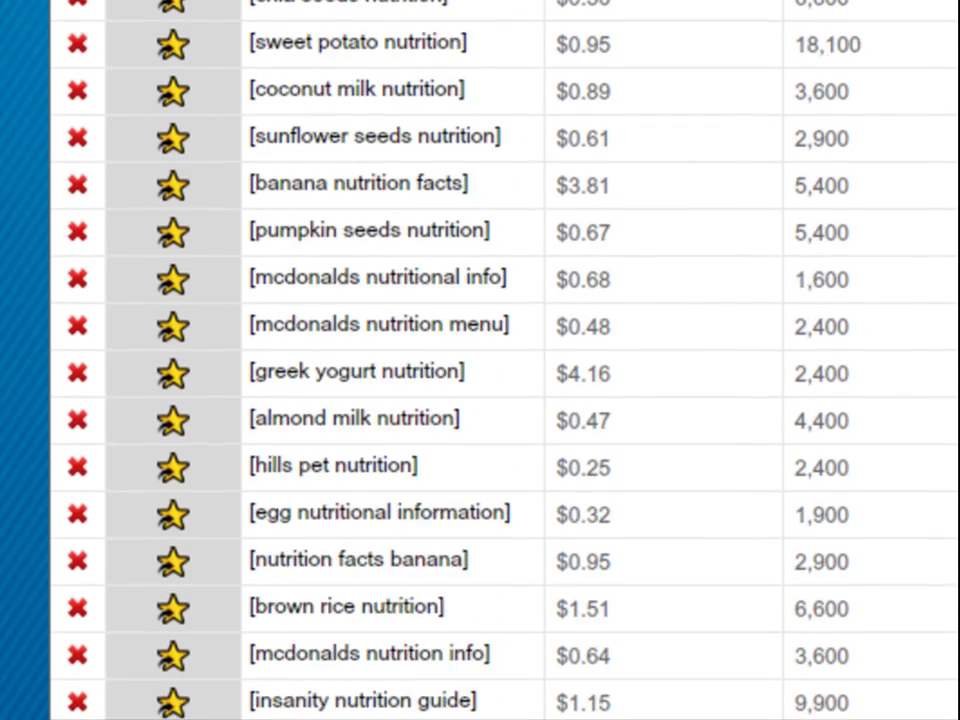
{"action": "scroll", "coordinate": [500, 360], "scroll_direction": "up", "scroll_amount": 10}
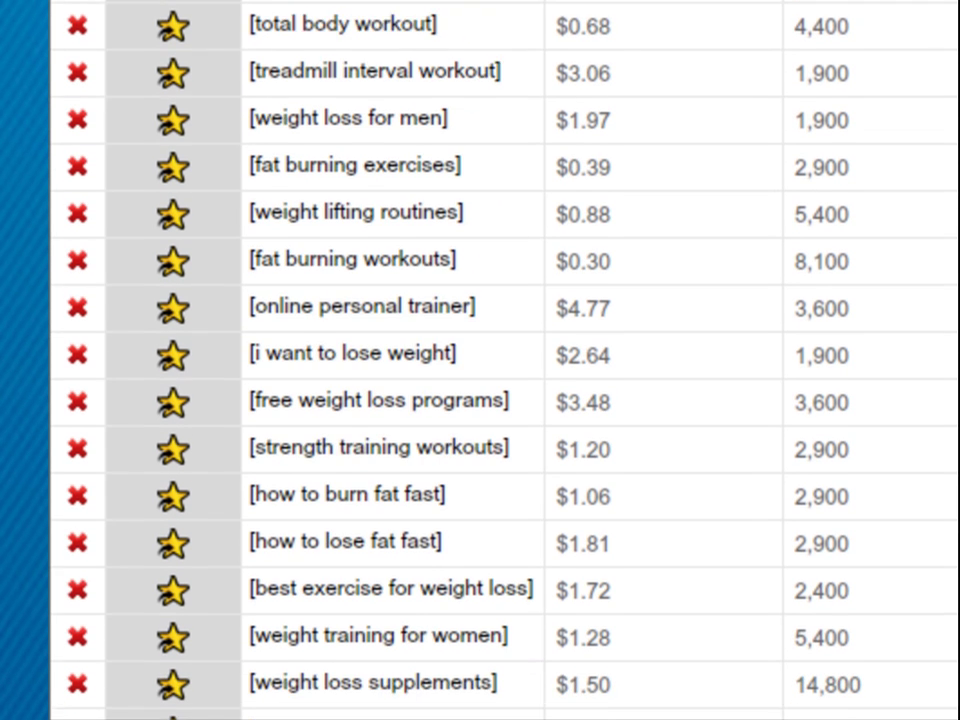
{"action": "scroll", "coordinate": [500, 360], "scroll_direction": "down", "scroll_amount": 5}
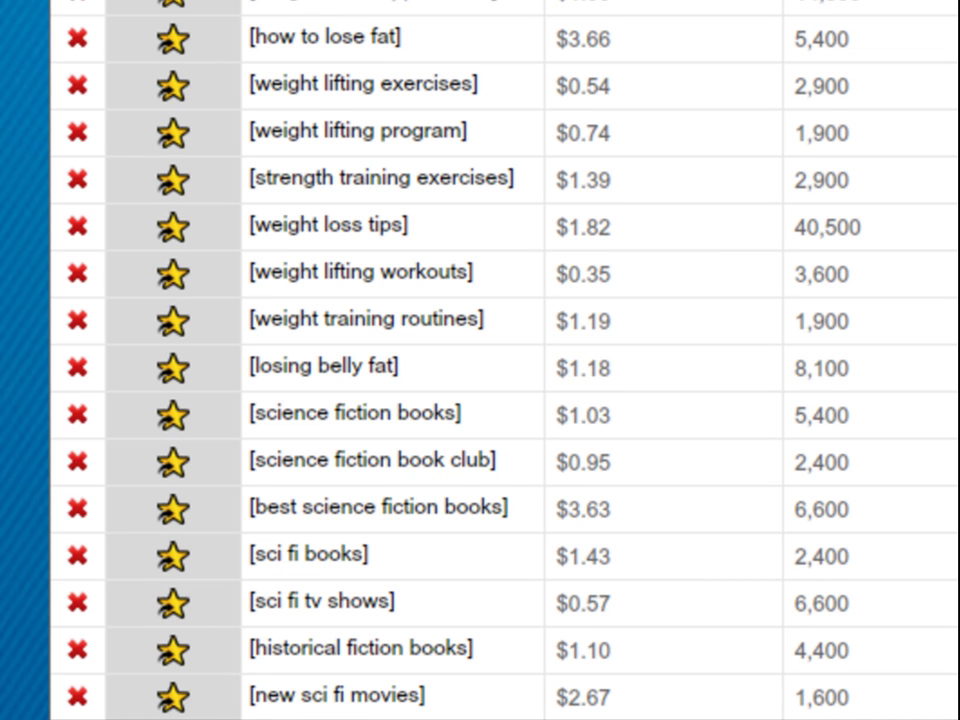
{"action": "scroll", "coordinate": [500, 360], "scroll_direction": "up", "scroll_amount": 15}
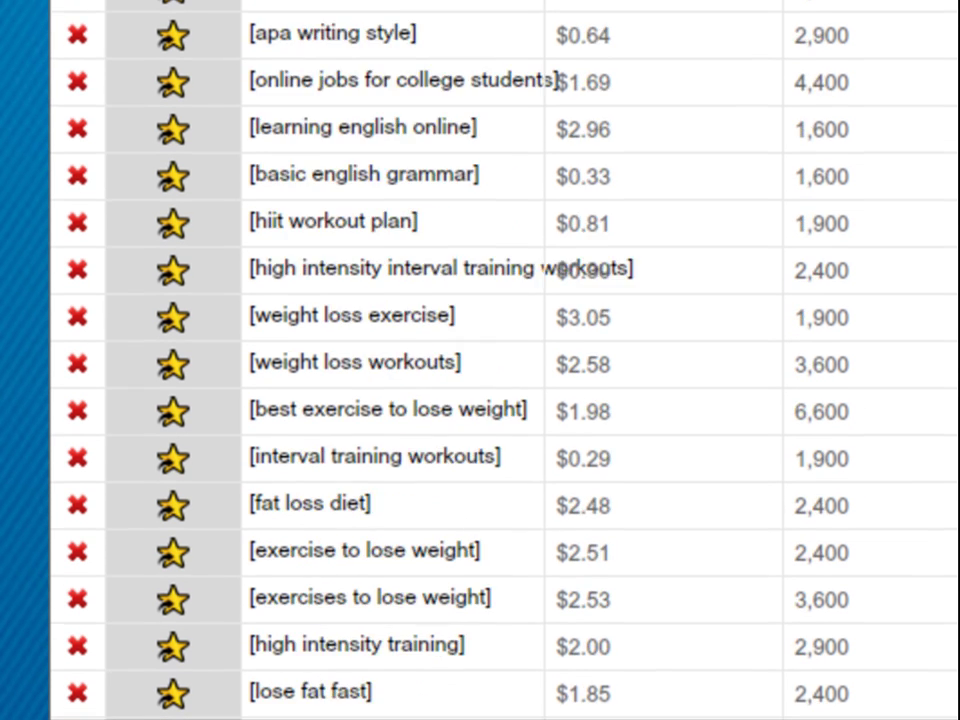
{"action": "scroll", "coordinate": [500, 360], "scroll_direction": "up", "scroll_amount": 5}
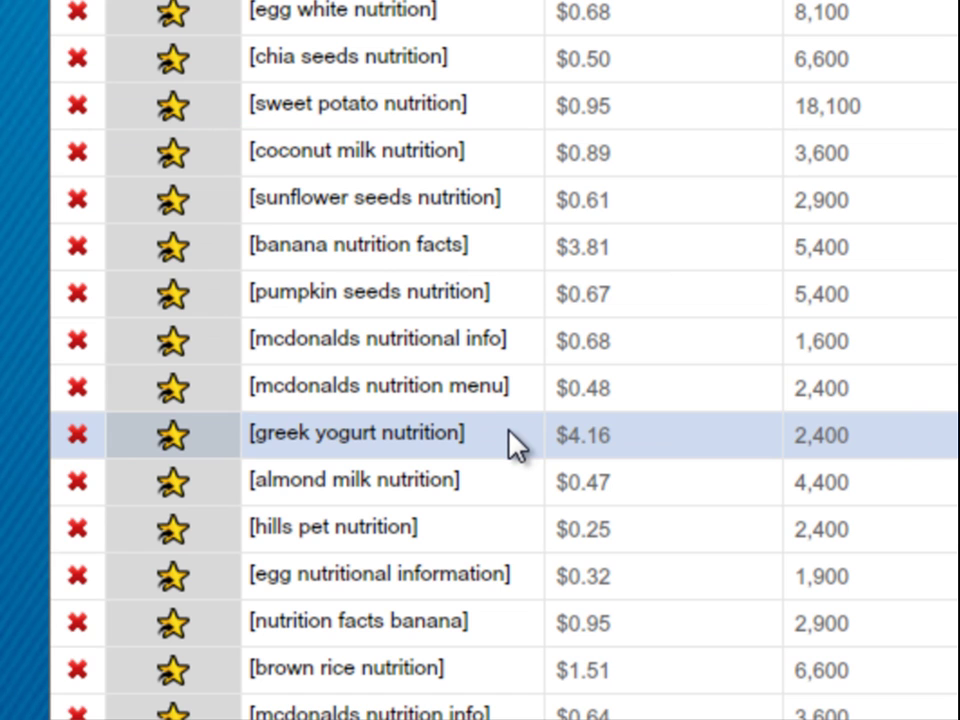
- Run a competitor analysis on greek yogurt nutrition and widen the Title and URL columns of its results
{"action": "left_click", "coordinate": [510, 444]}
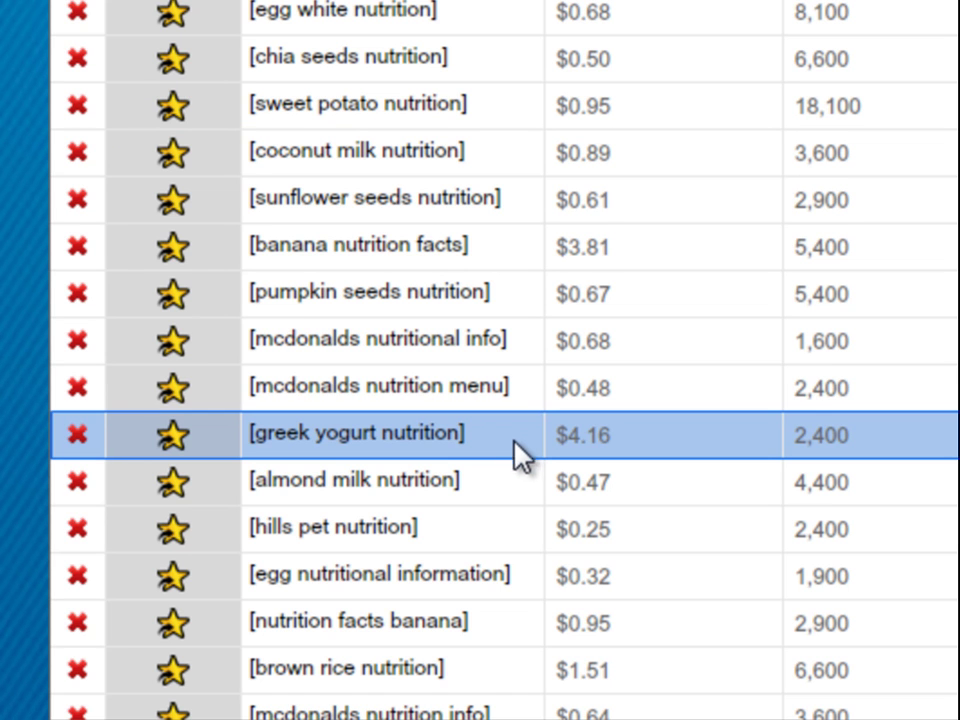
{"action": "left_click", "coordinate": [400, 440]}
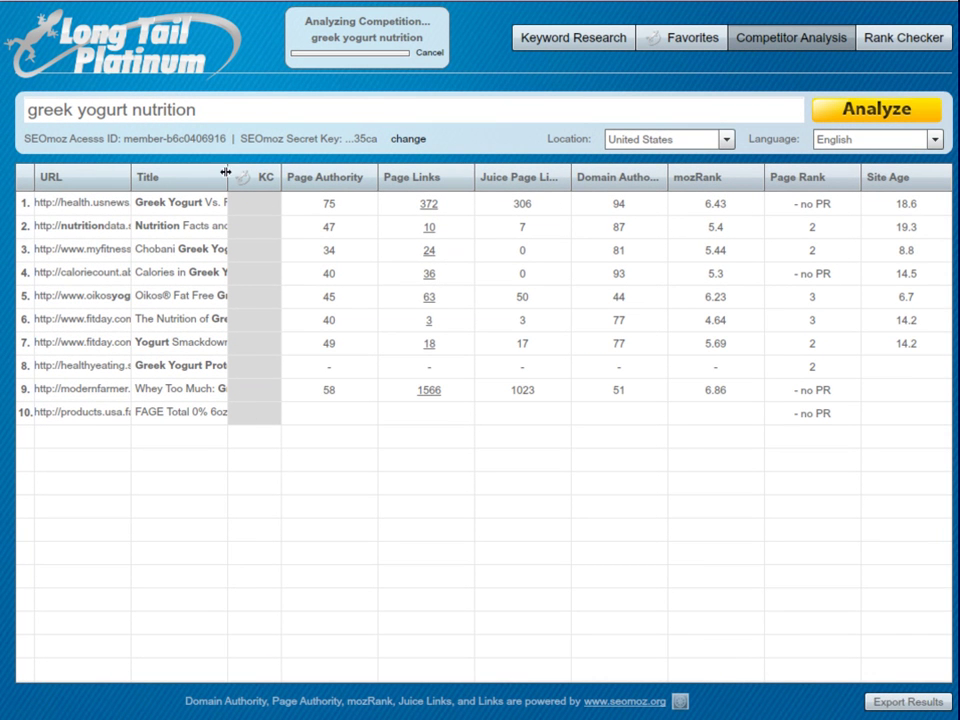
{"action": "left_click_drag", "start_coordinate": [228, 171], "coordinate": [330, 176]}
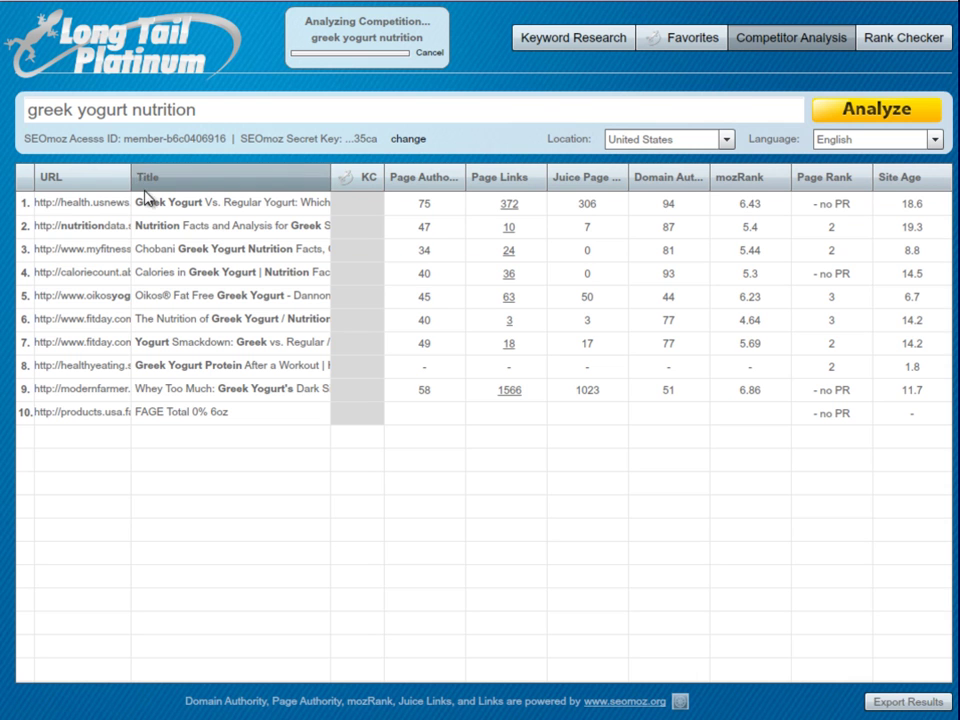
{"action": "left_click_drag", "start_coordinate": [131, 177], "coordinate": [235, 182]}
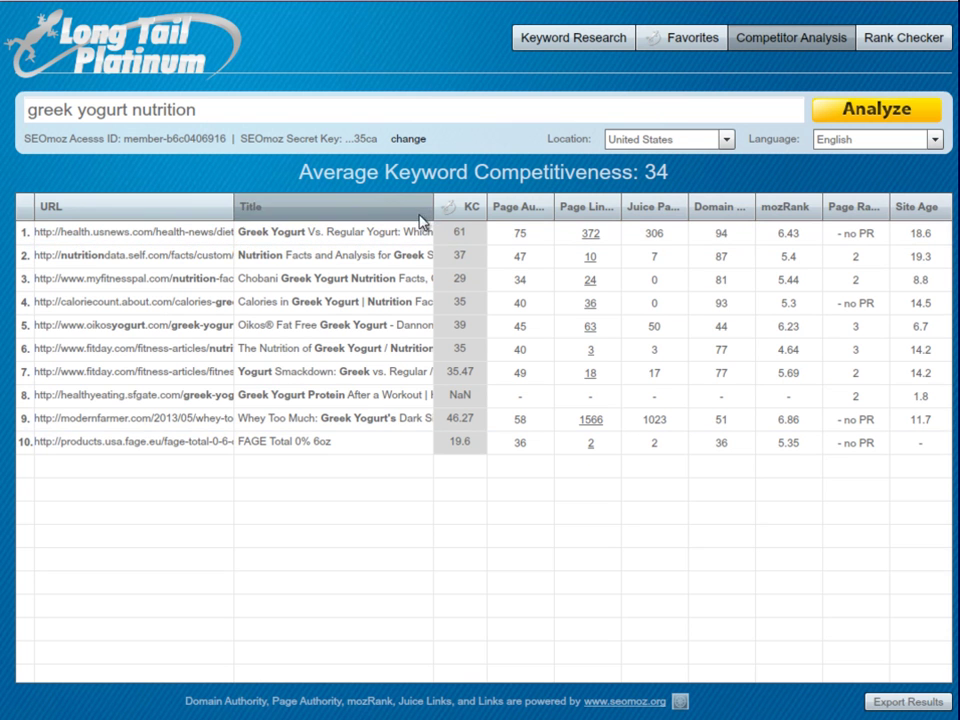
{"action": "left_click_drag", "start_coordinate": [435, 206], "coordinate": [606, 240]}
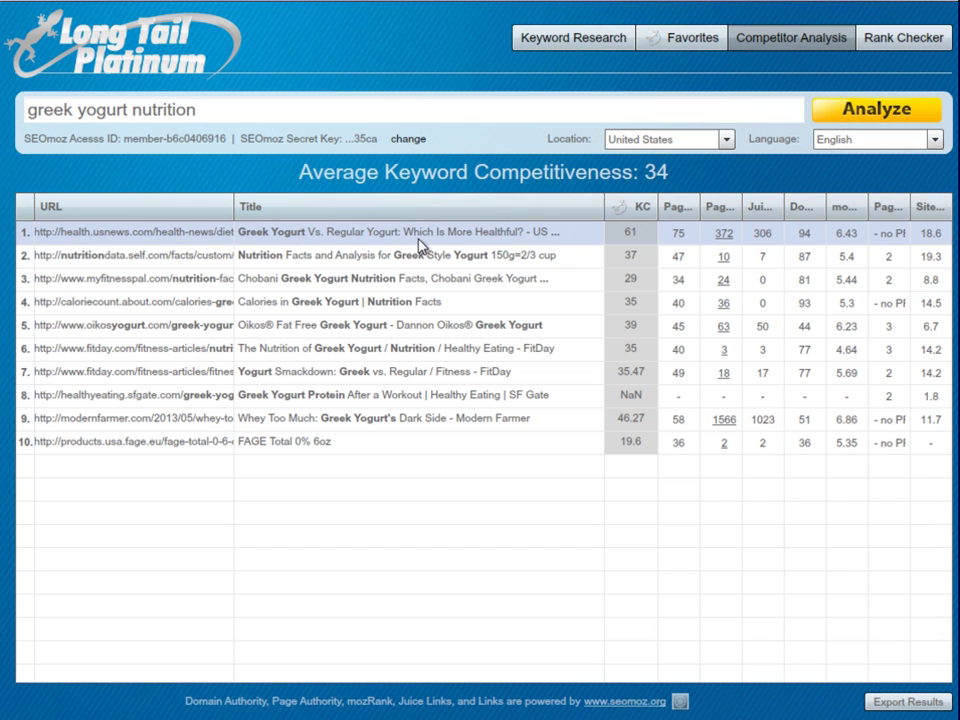
- Compare the titles and KC scores of the ranking pages for greek yogurt nutrition, narrowing the Title column to give the metrics more room
{"action": "left_click", "coordinate": [316, 242]}
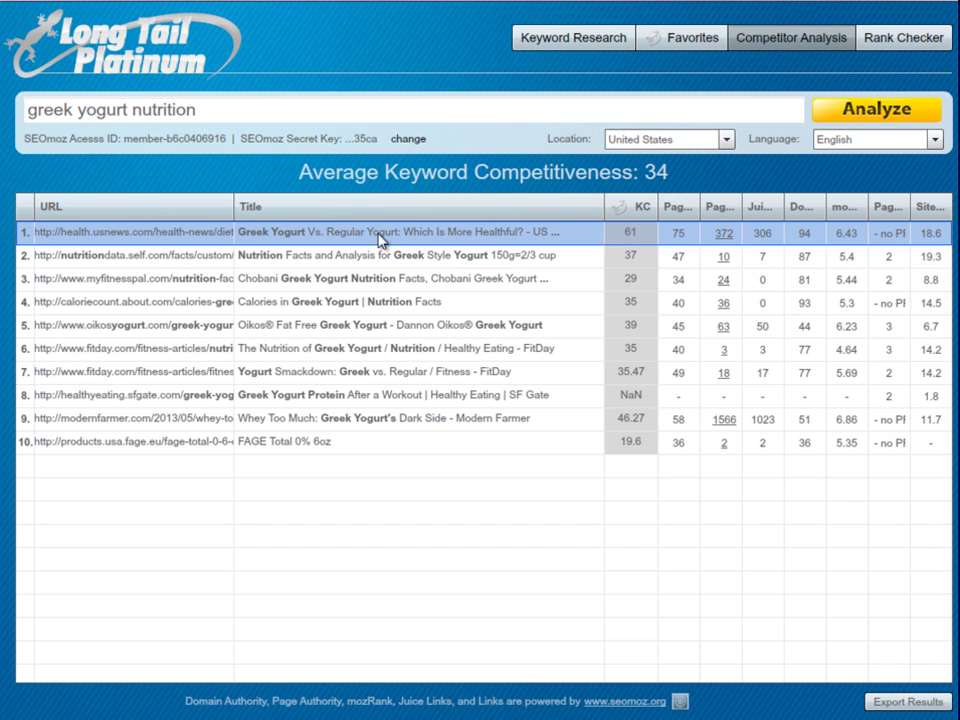
{"action": "left_click", "coordinate": [399, 260]}
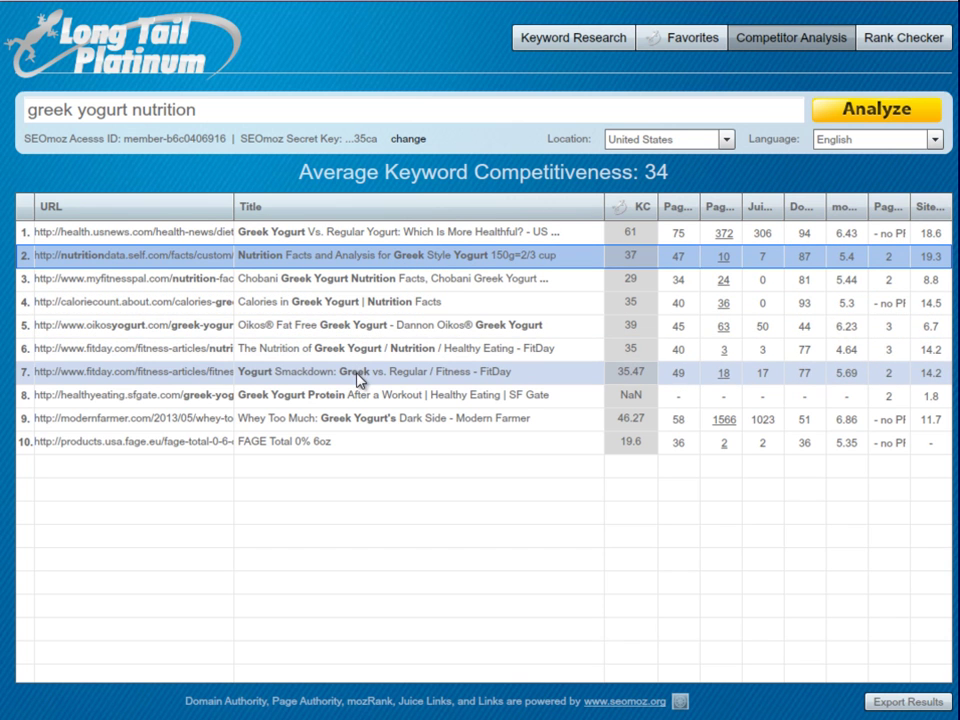
{"action": "left_click", "coordinate": [318, 443]}
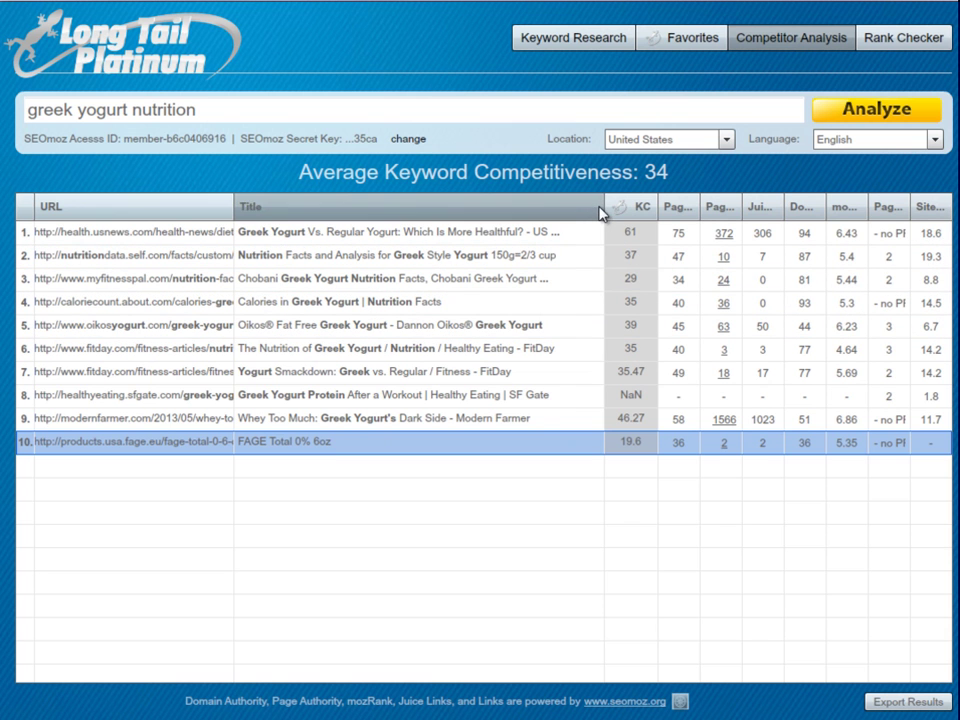
{"action": "mouse_move", "coordinate": [604, 207]}
{"action": "left_mouse_down"}
{"action": "mouse_move", "coordinate": [503, 213]}
{"action": "mouse_move", "coordinate": [407, 245]}
{"action": "mouse_move", "coordinate": [425, 232]}
{"action": "mouse_move", "coordinate": [593, 217]}
{"action": "left_mouse_up"}
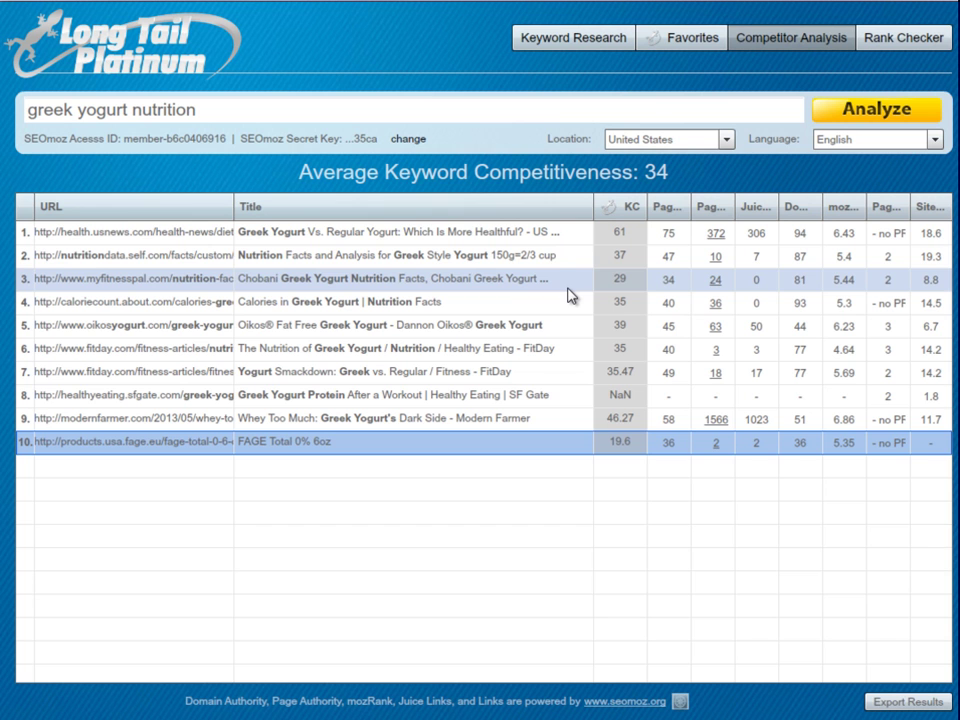
{"action": "left_click", "coordinate": [359, 279]}
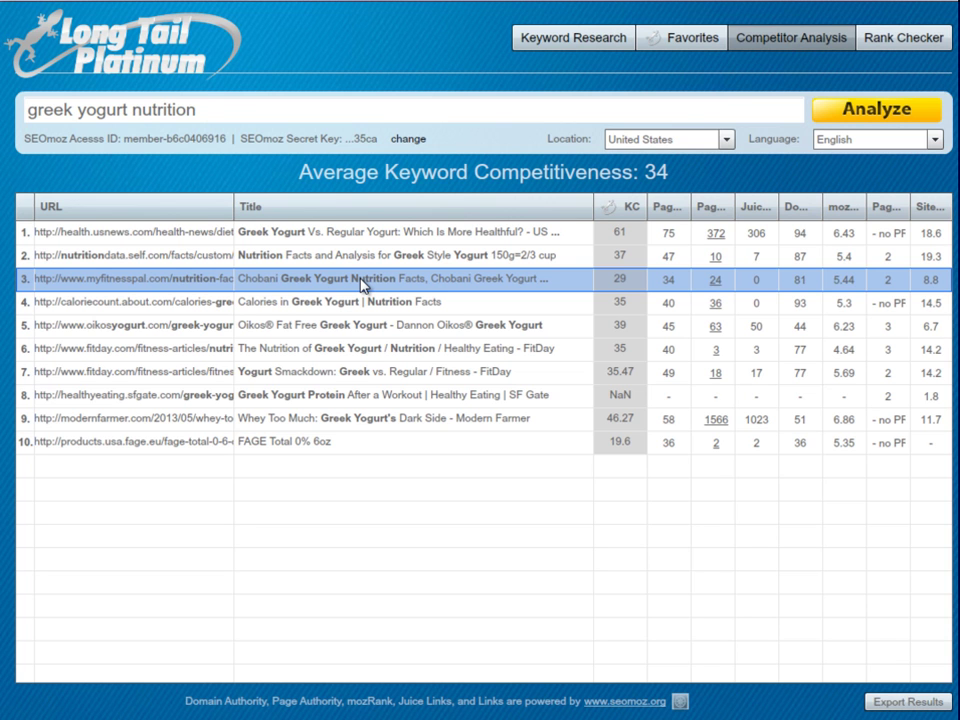
{"action": "left_click", "coordinate": [362, 236]}
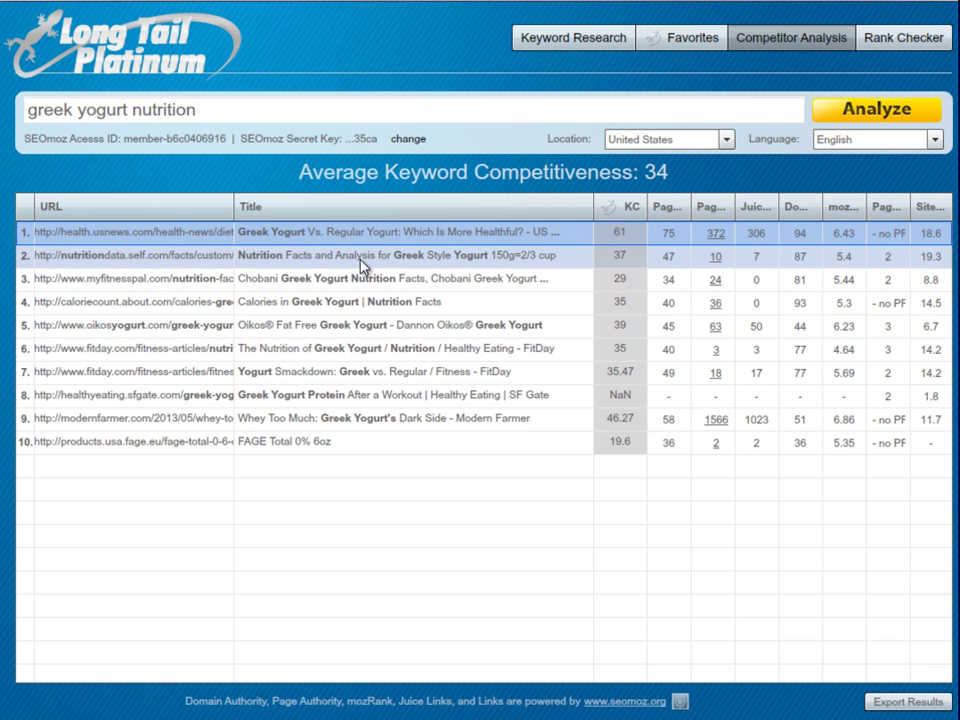
{"action": "left_click", "coordinate": [360, 262]}
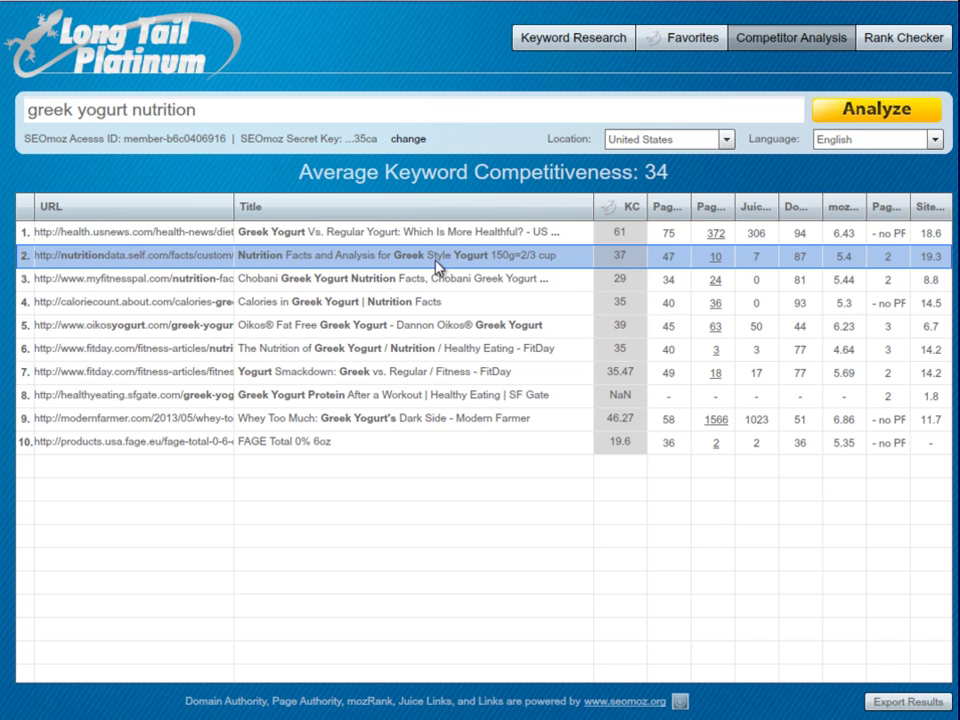
{"action": "left_click_drag", "start_coordinate": [594, 206], "coordinate": [377, 258]}
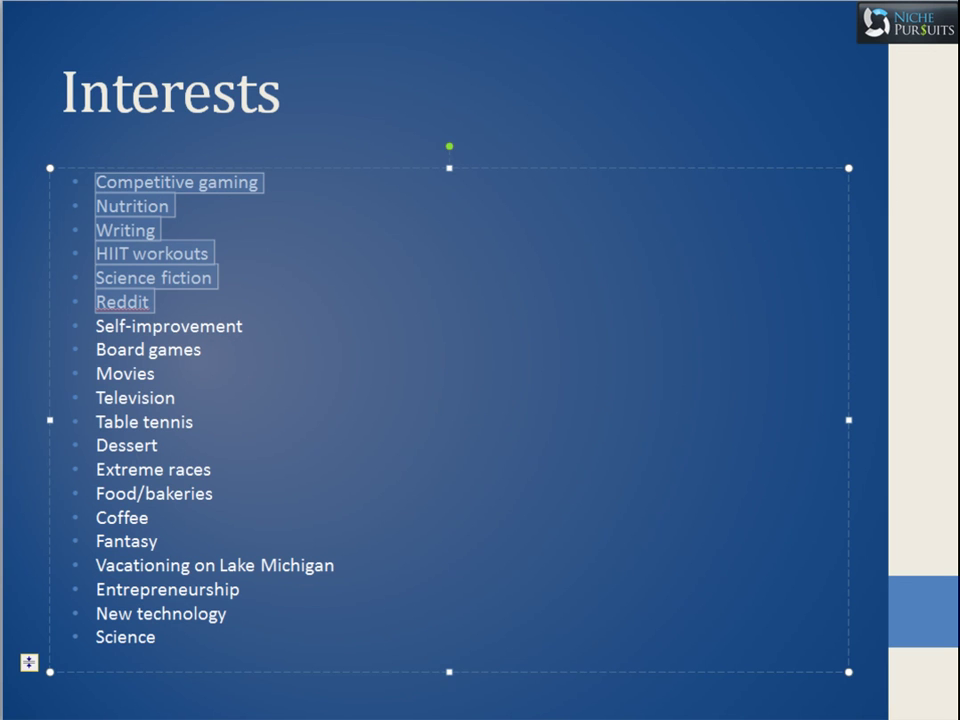
- Switch to the PowerPoint presentation and title the blank slide after Amazon categories/items "How to Analyze the Compeition"
{"action": "key", "text": "Page_Down"}
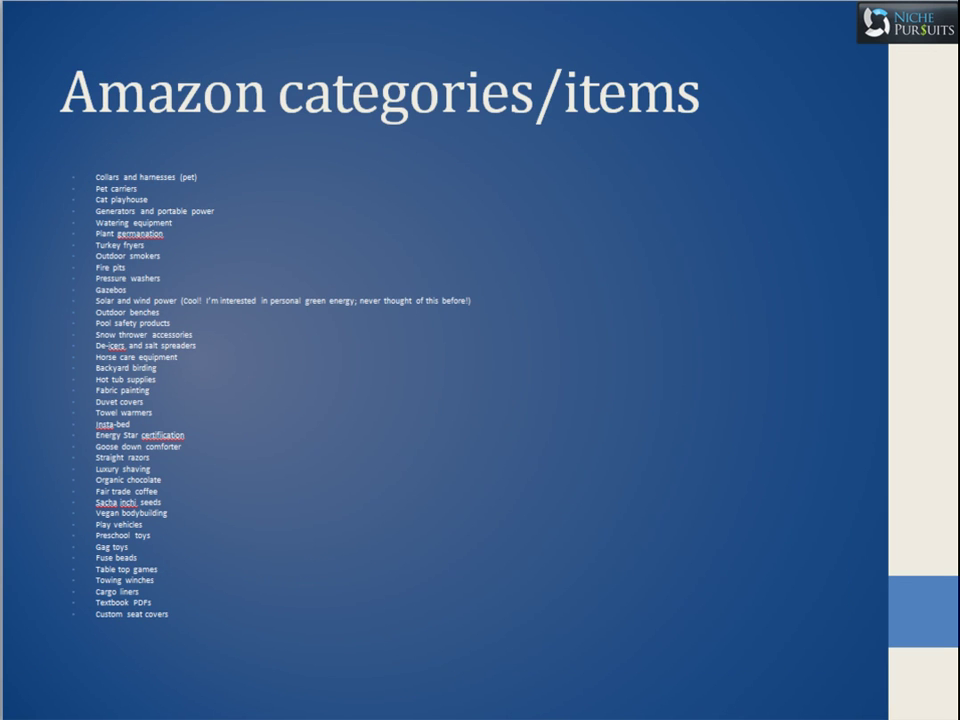
{"action": "key", "text": "Page_Down"}
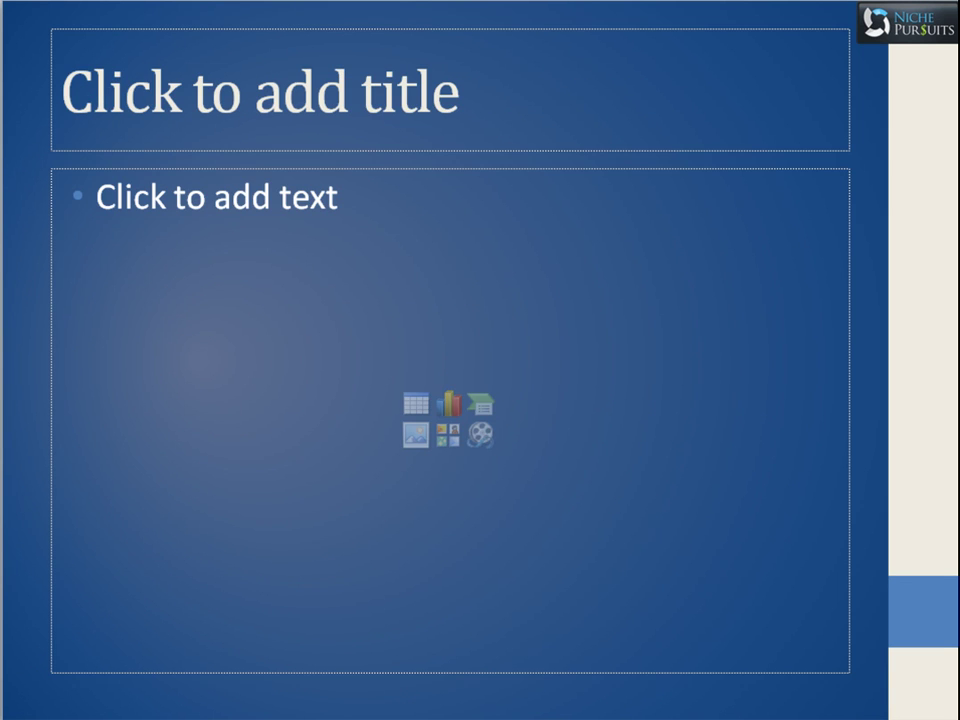
{"action": "left_click", "coordinate": [152, 88]}
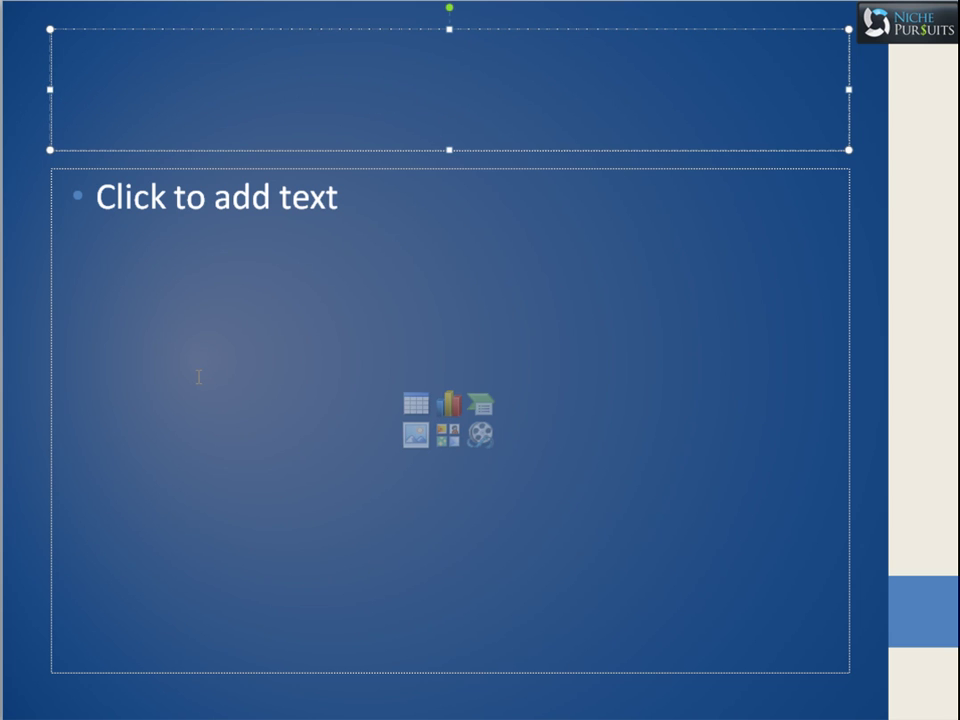
{"action": "type", "text": "How to A"}
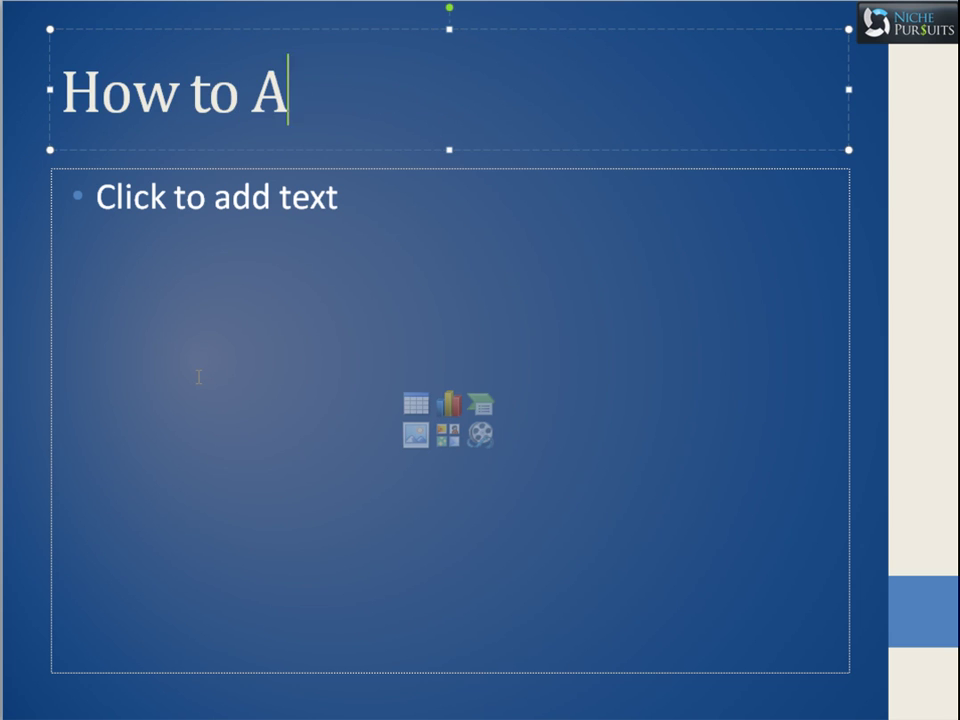
{"action": "type", "text": "nalyze "}
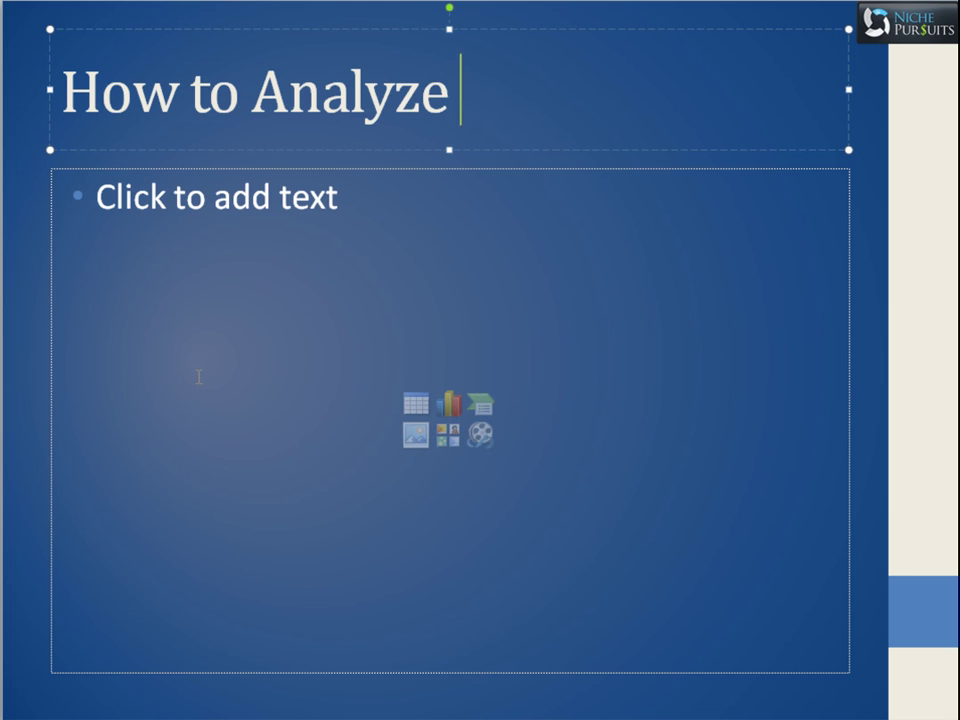
{"action": "type", "text": "the Compeition"}
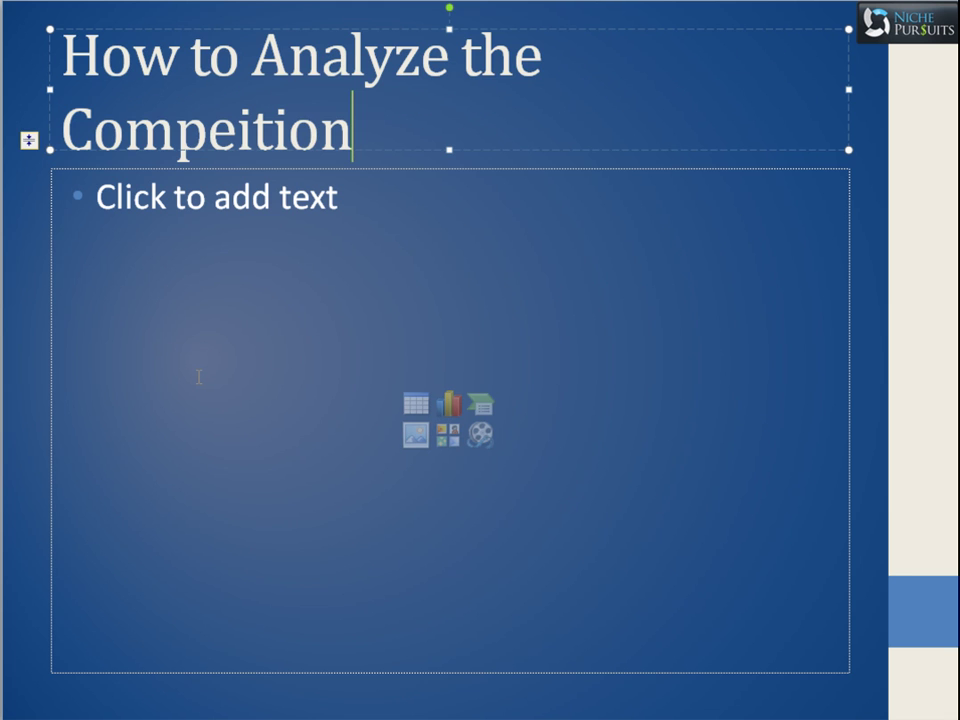